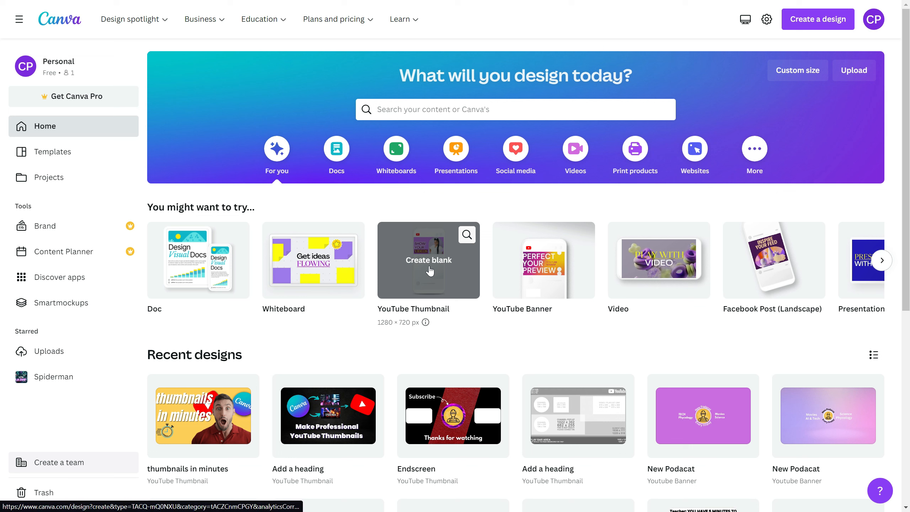
left_click(429, 266)
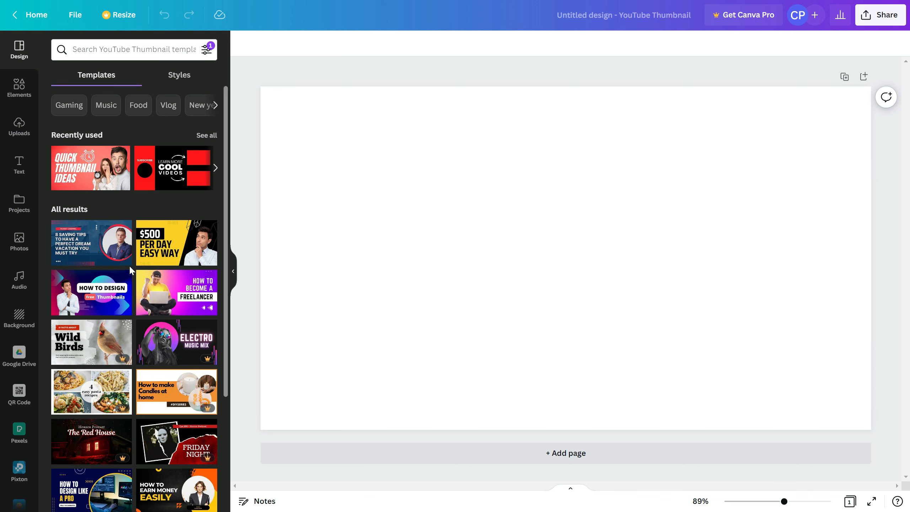
scroll(139, 201, "down", 6)
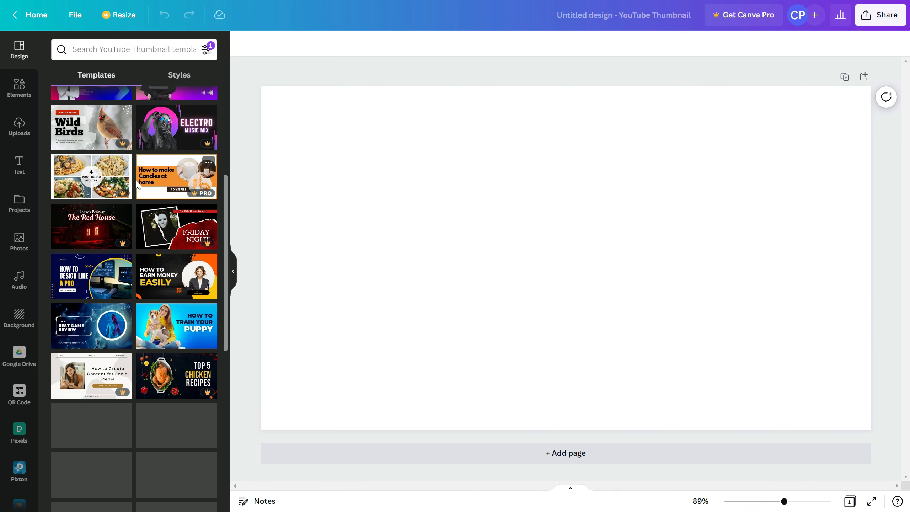
scroll(136, 199, "down", 10)
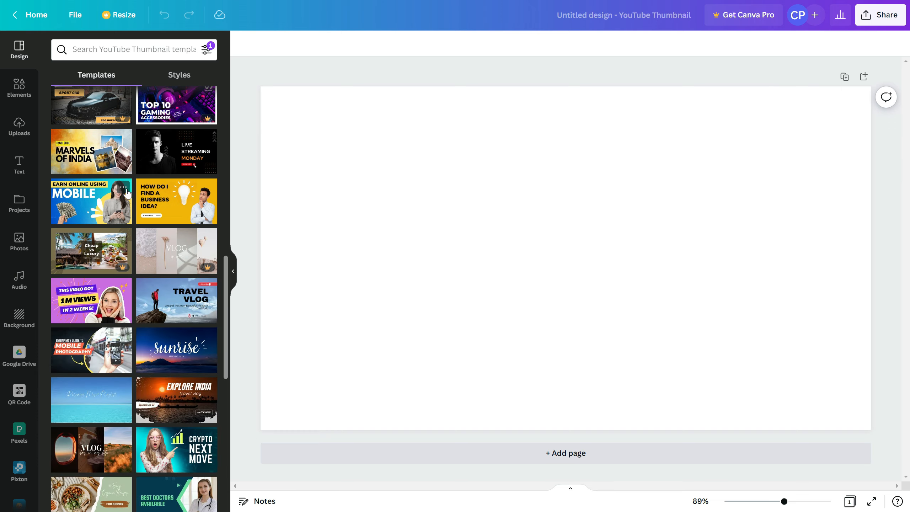
left_click(16, 17)
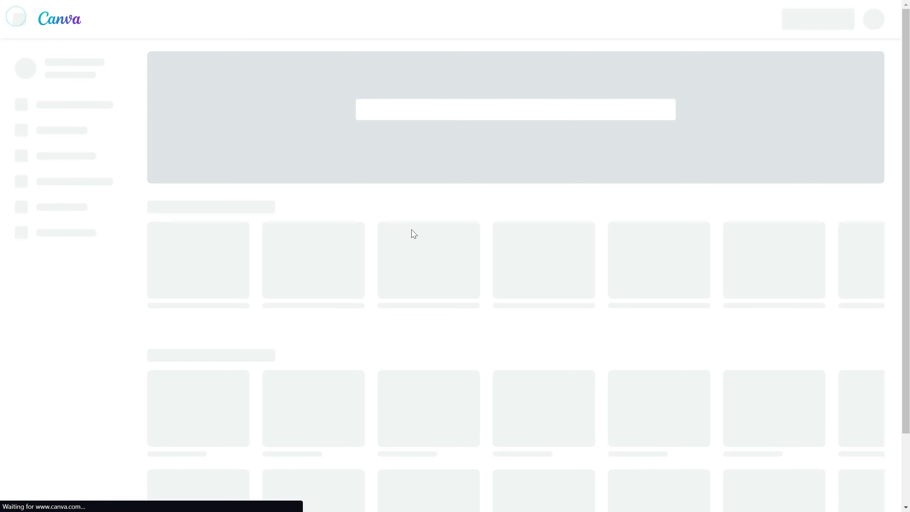
- Find the YouTube Thumbnail design type through the home page search and create a blank YouTube thumbnail from it
left_click(472, 110)
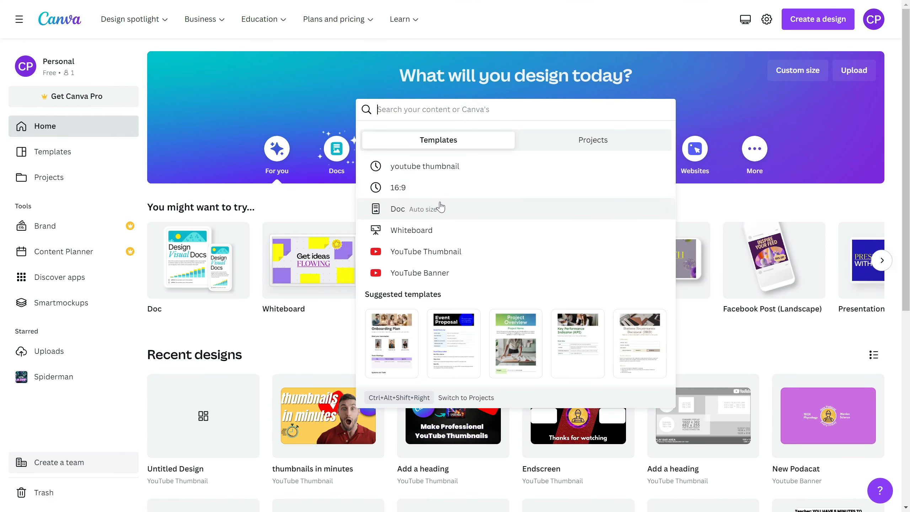
left_click(449, 252)
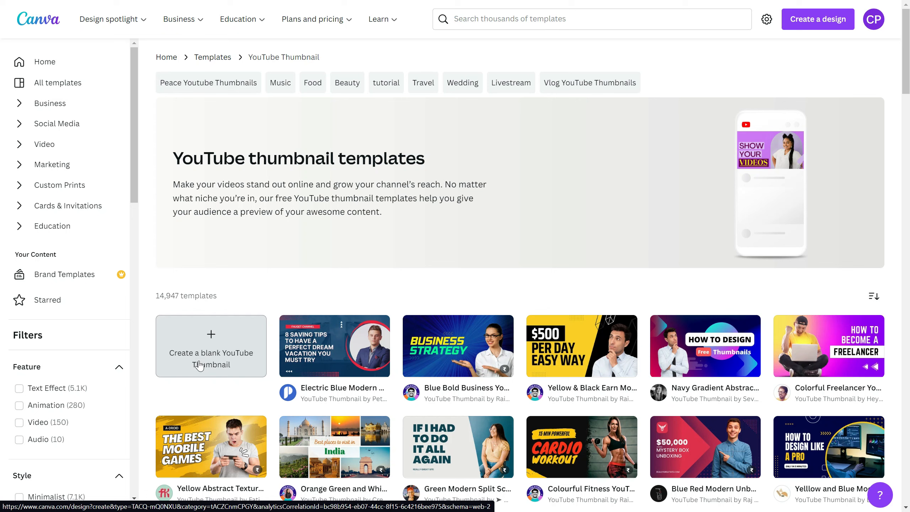
left_click(224, 365)
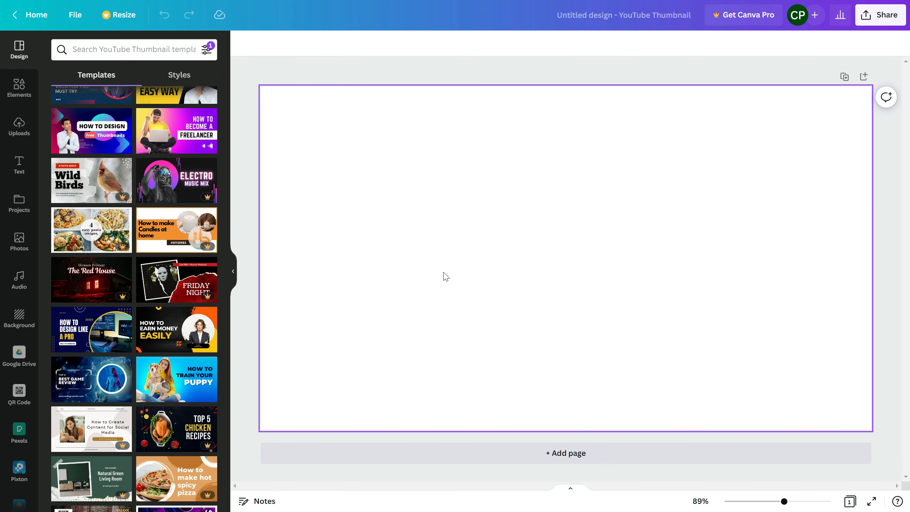
- Browse the backgrounds and apply the plain light orange-yellow one from the recently used backgrounds to the canvas
left_click(19, 317)
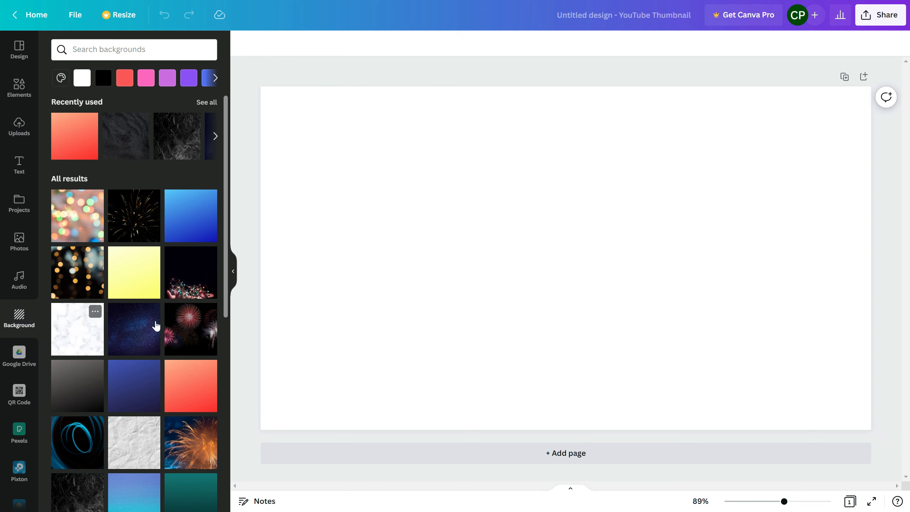
scroll(120, 371, "down", 5)
scroll(116, 372, "up", 5)
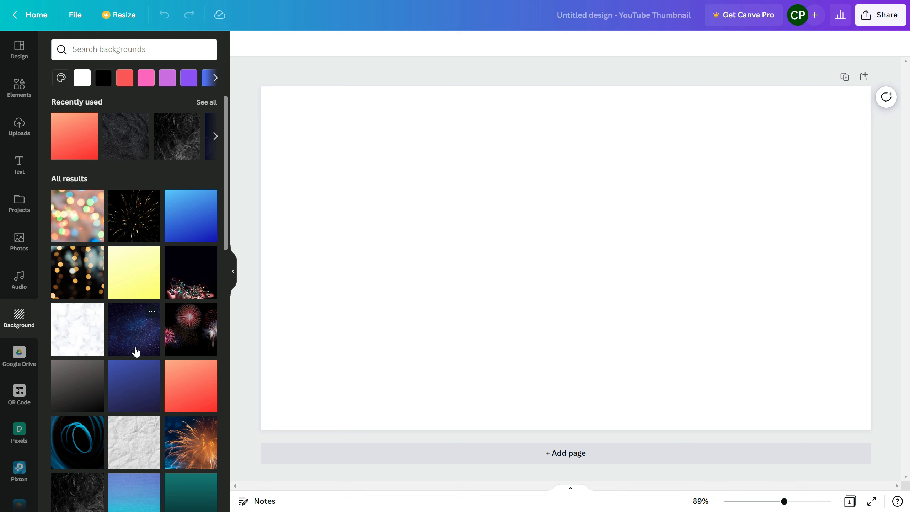
scroll(135, 352, "down", 5)
scroll(138, 356, "up", 5)
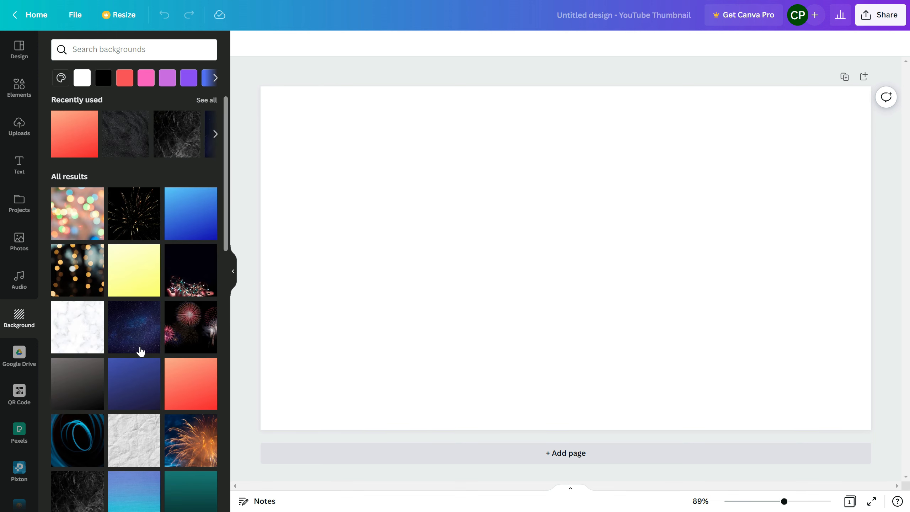
left_click(203, 103)
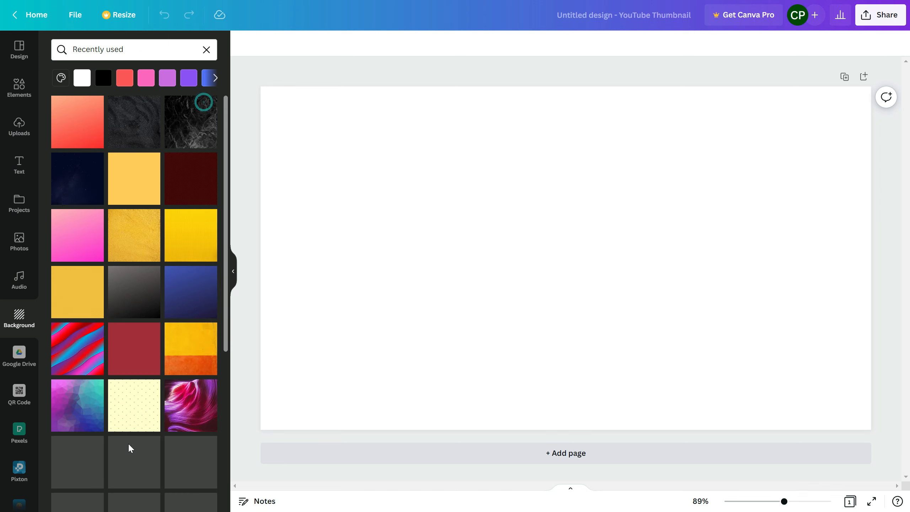
left_click(137, 193)
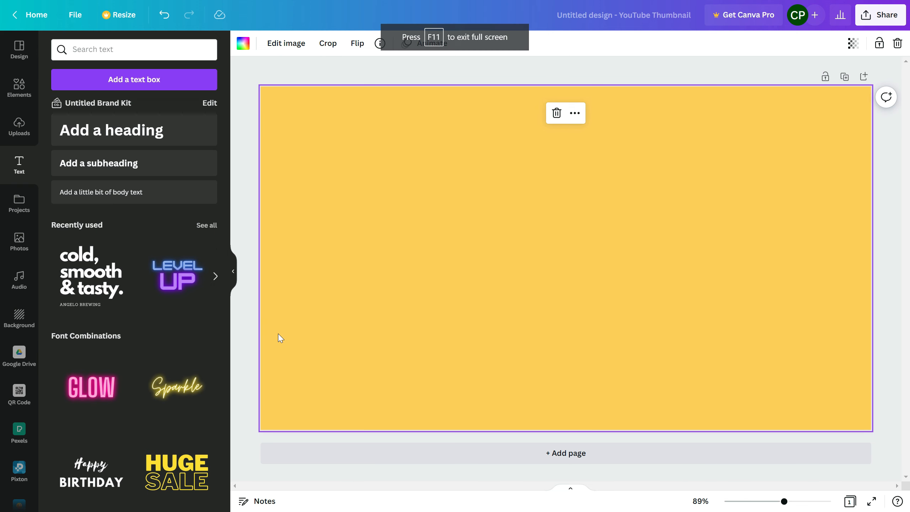
- Add a heading reading "Thumbnails in minutes" and break it into two lines before "in minutes"
left_click(129, 131)
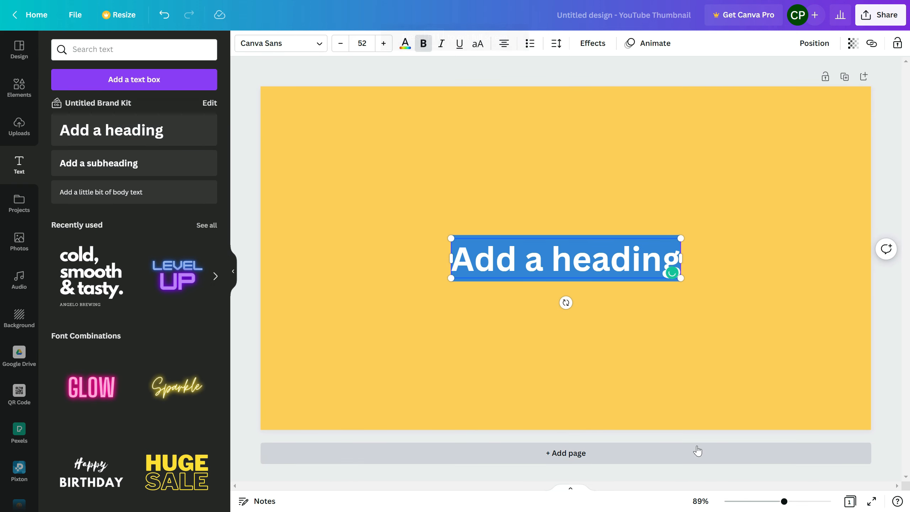
type("Thumbnails in mintuts")
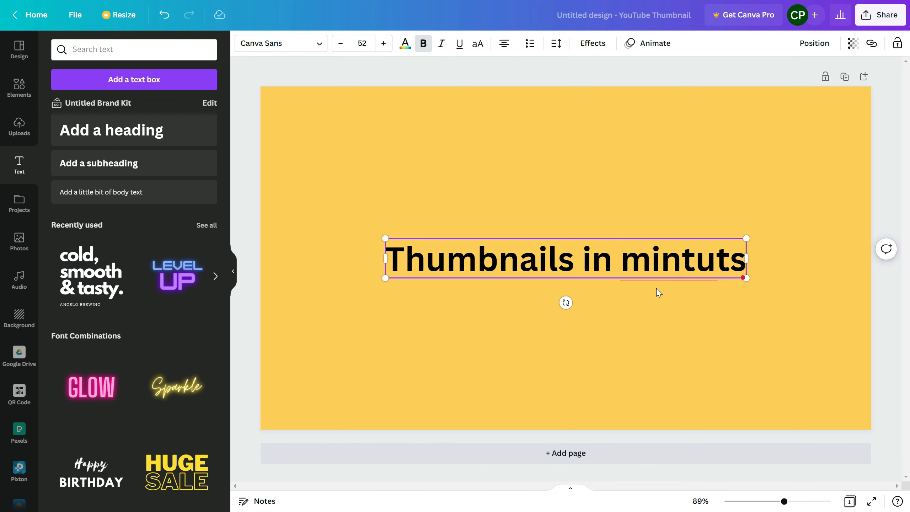
left_click(583, 257)
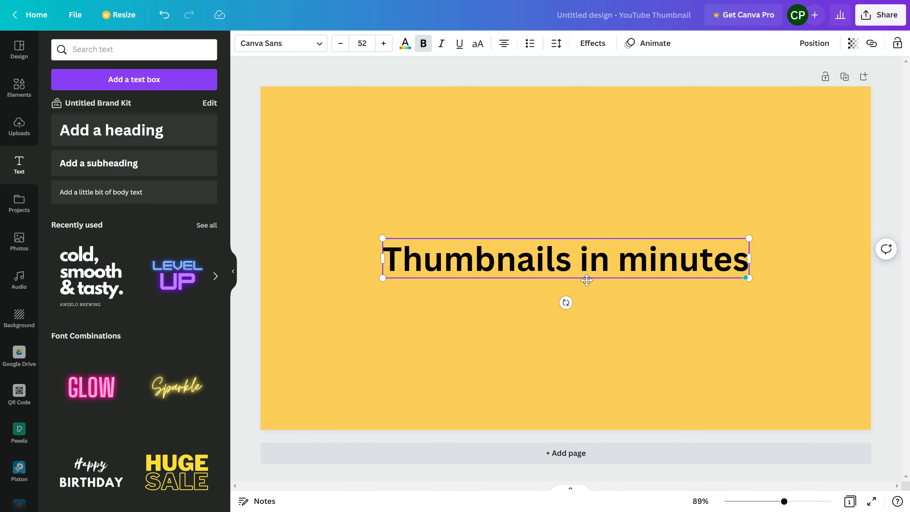
key("Return")
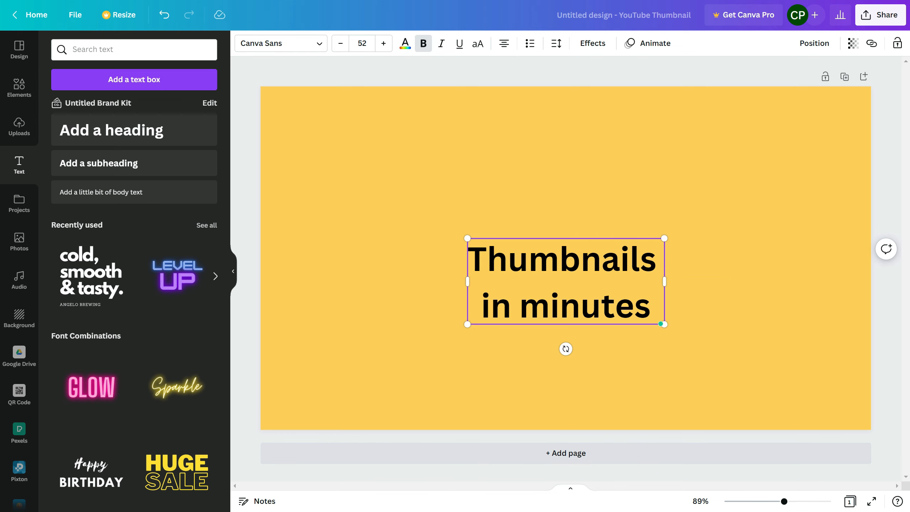
- Move the heading to the upper-left part of the canvas and enlarge it to font size 84
left_click(749, 294)
left_click_drag(555, 297, 383, 176)
left_click_drag(493, 207, 587, 321)
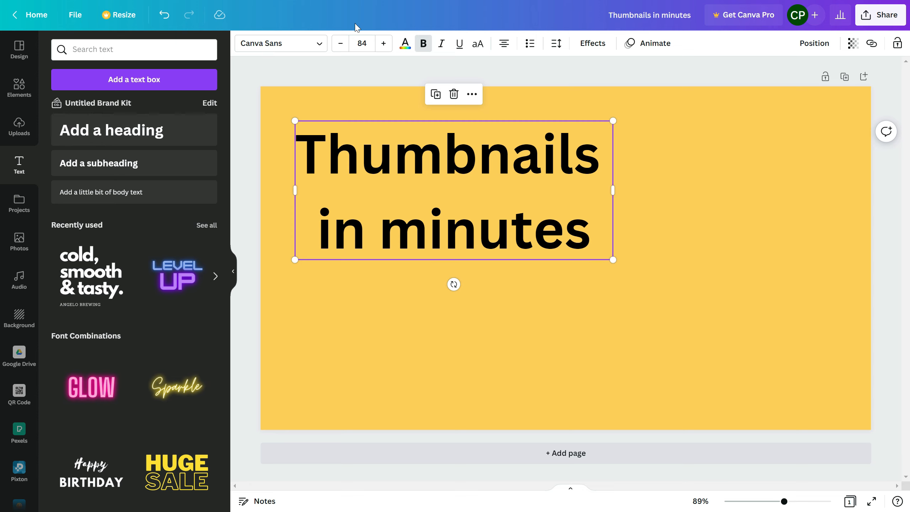
- Change the heading's font to Anton, enlarge it to size 108 and place it near the canvas's upper-left corner
left_click(305, 44)
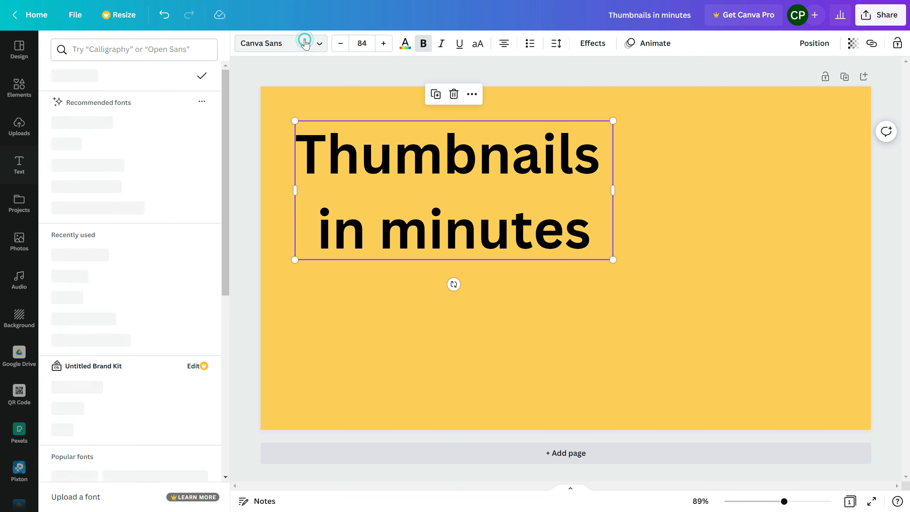
scroll(135, 288, "down", 3)
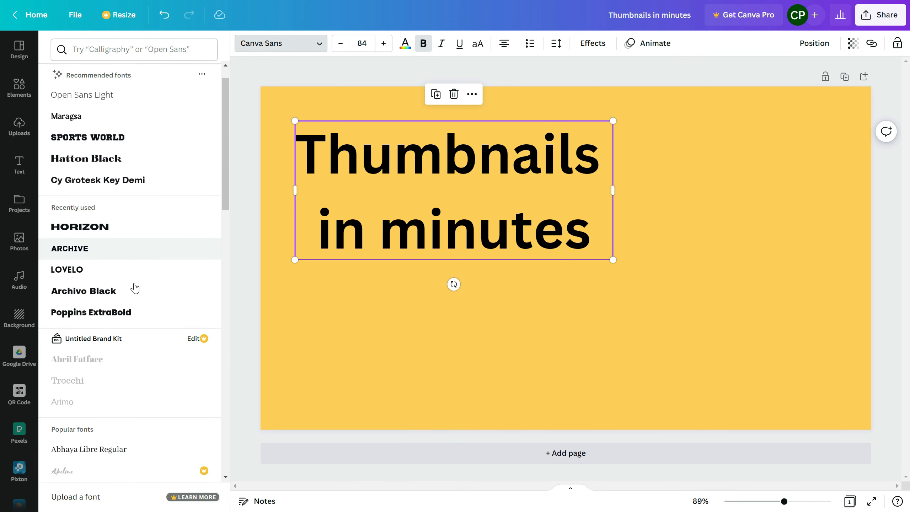
scroll(125, 174, "up", 3)
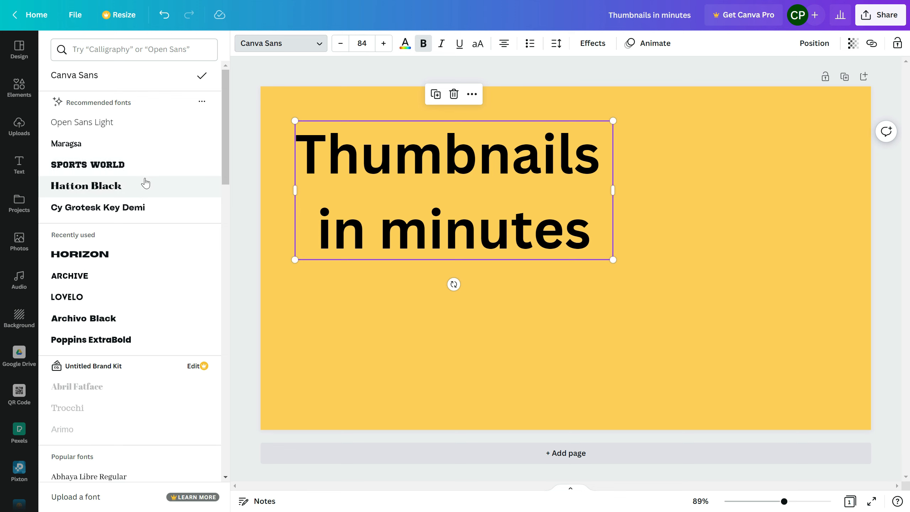
scroll(146, 187, "down", 10)
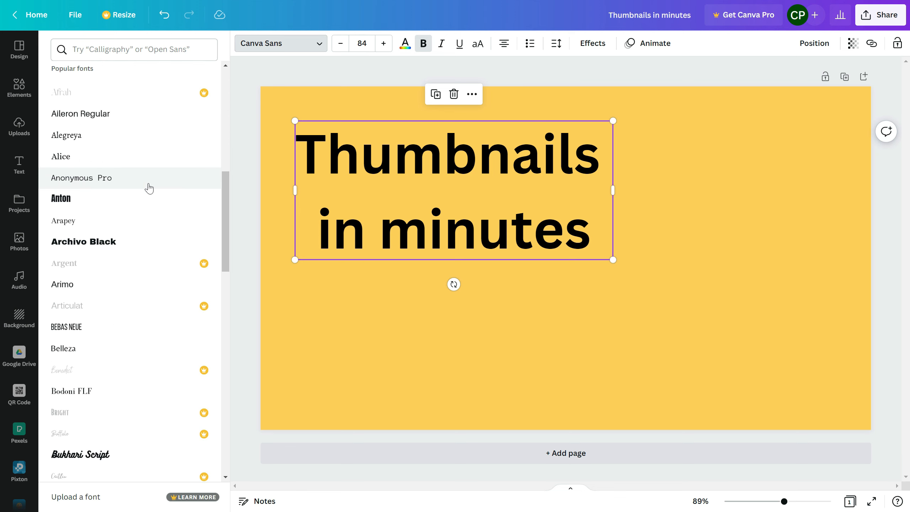
scroll(146, 189, "down", 4)
scroll(93, 152, "up", 3)
left_click(92, 153)
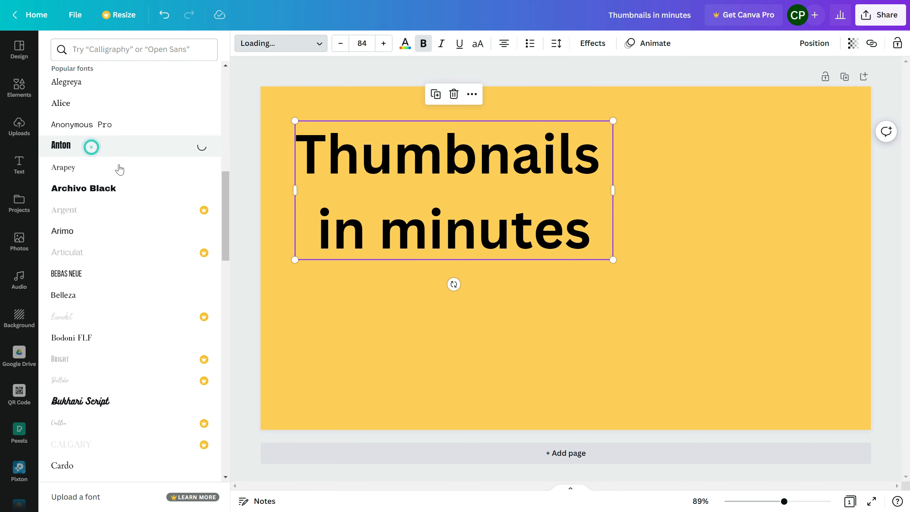
left_click_drag(583, 258, 654, 299)
left_click_drag(529, 242, 484, 224)
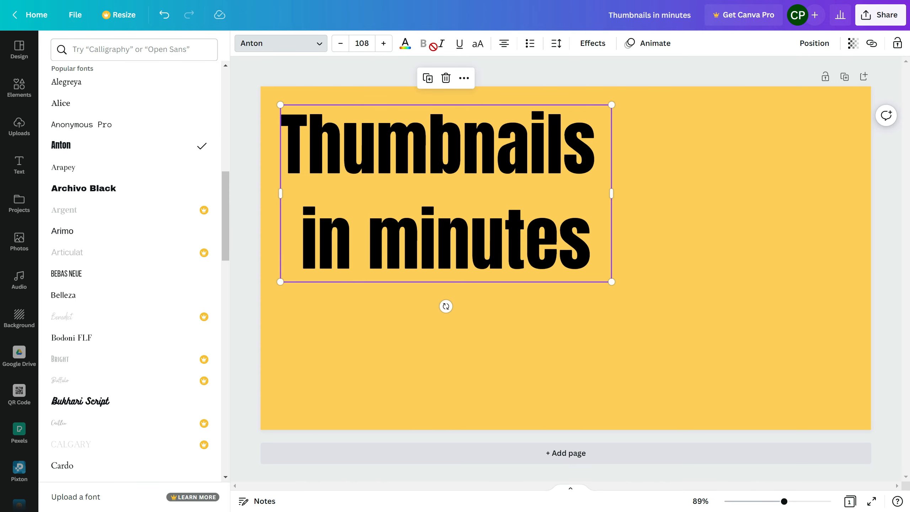
- Colour the heading white, give it a Shadow effect in black and nudge it slightly upward
left_click(405, 43)
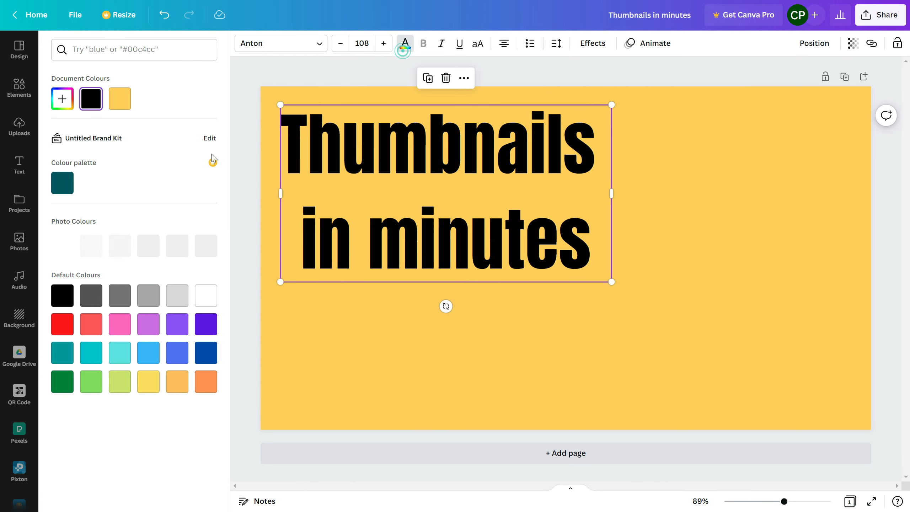
left_click(210, 296)
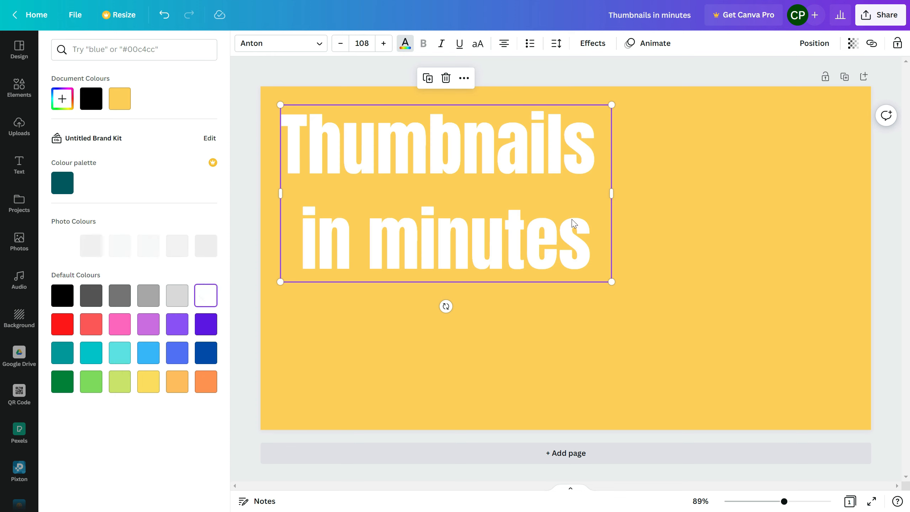
left_click(593, 43)
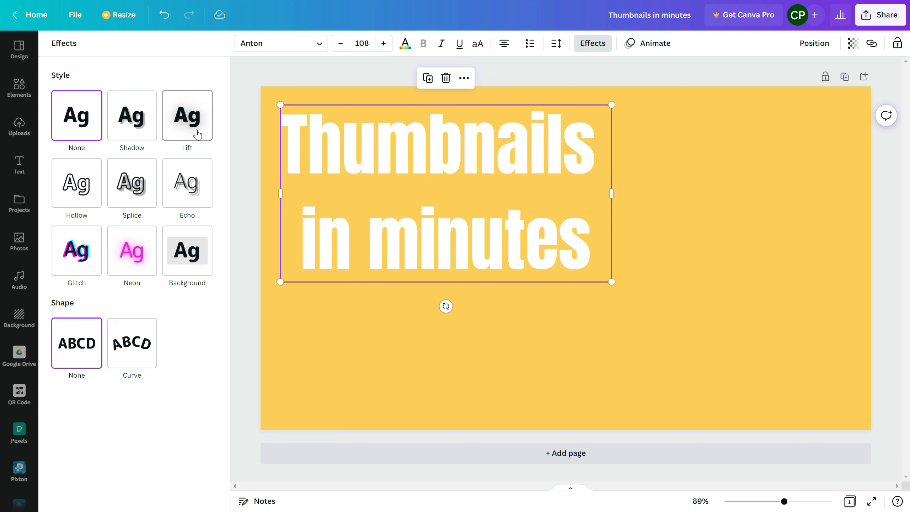
left_click(197, 135)
left_click(136, 116)
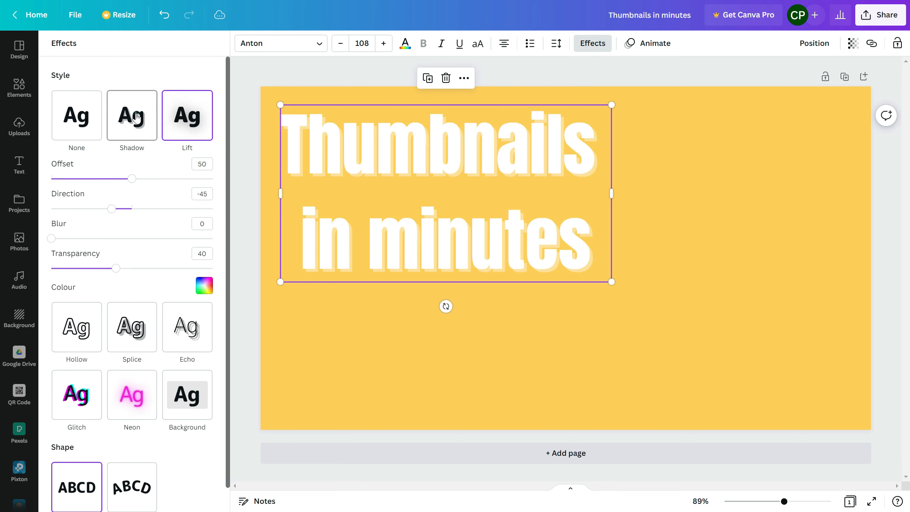
left_click(204, 286)
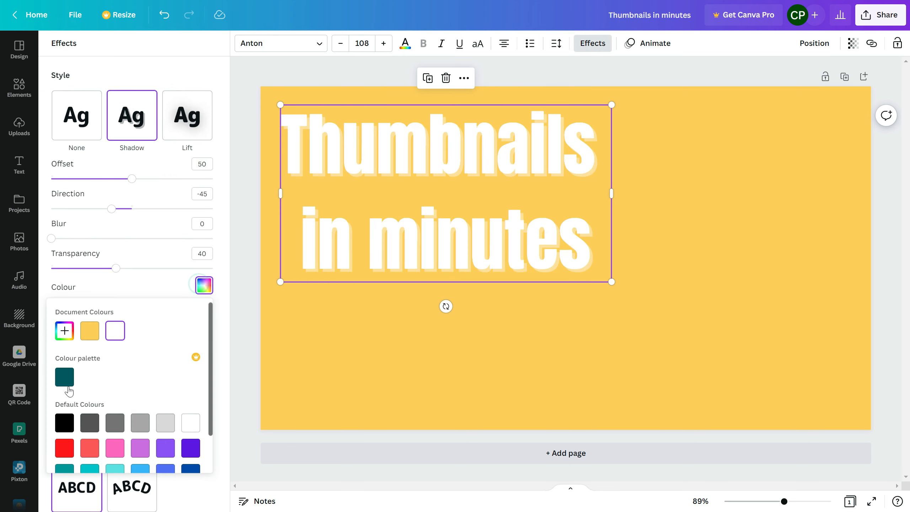
left_click(64, 423)
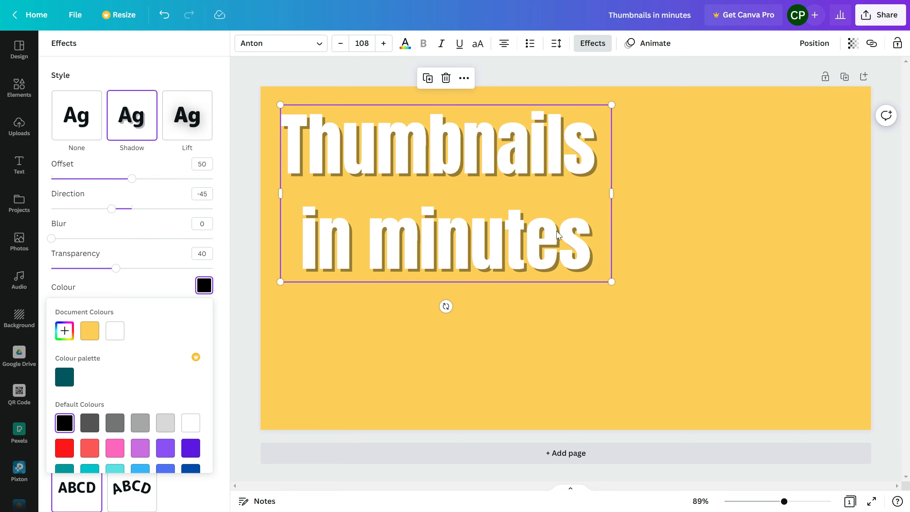
left_click_drag(559, 235, 557, 233)
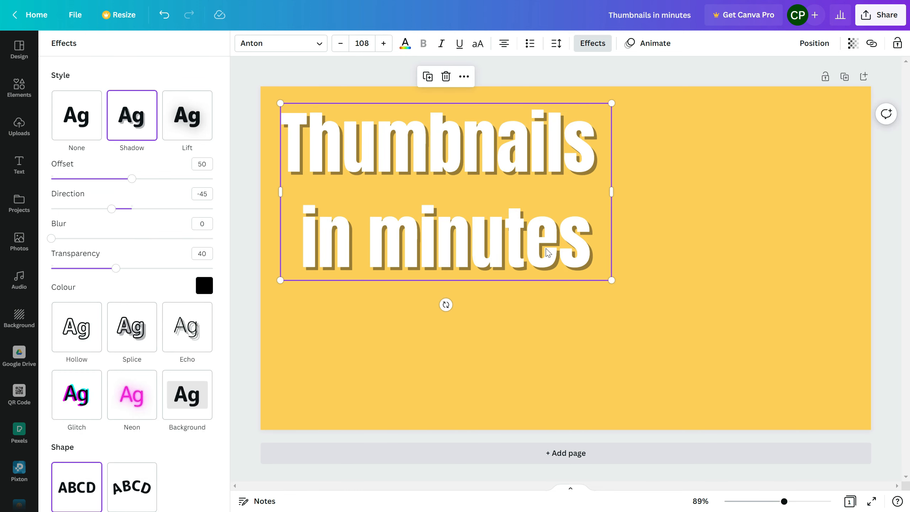
- Place the uploaded cut-out of the shocked man in the red shirt, enlarged to nearly full canvas height, on the canvas's right side
left_click(19, 126)
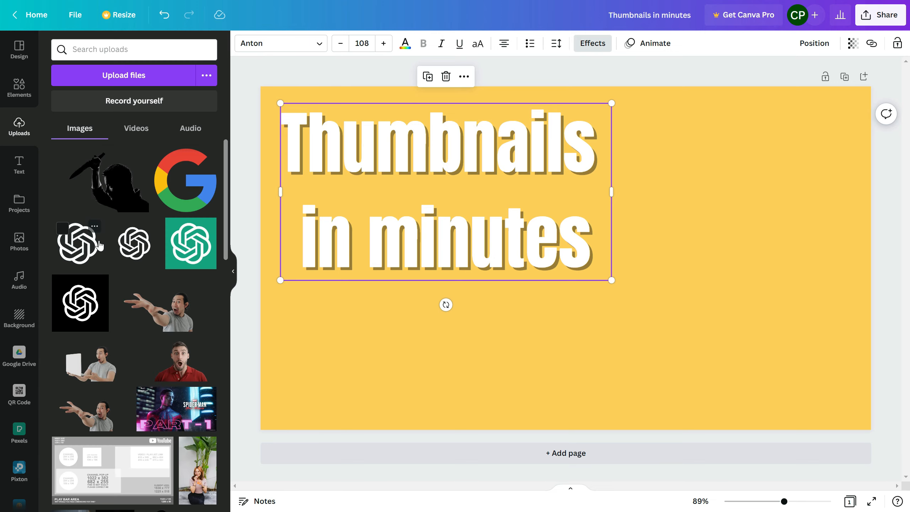
scroll(150, 273, "down", 4)
left_click(179, 211)
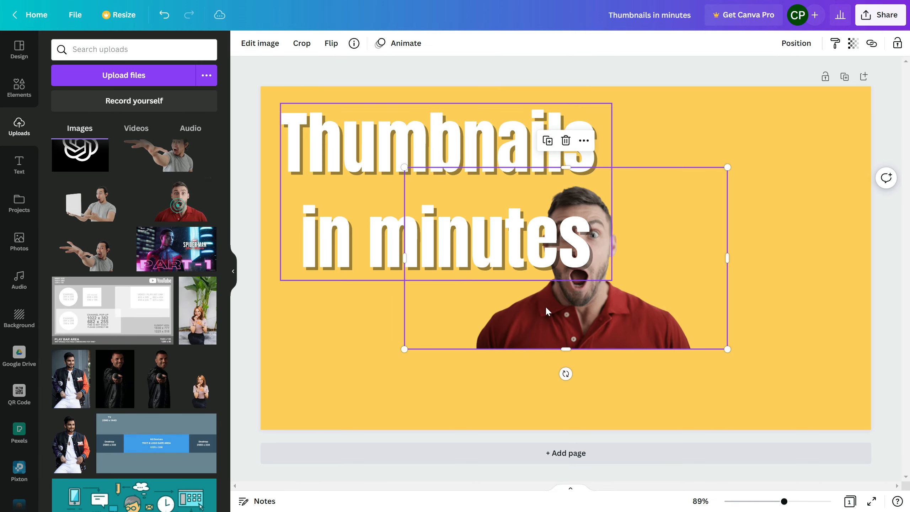
left_click_drag(675, 315, 809, 382)
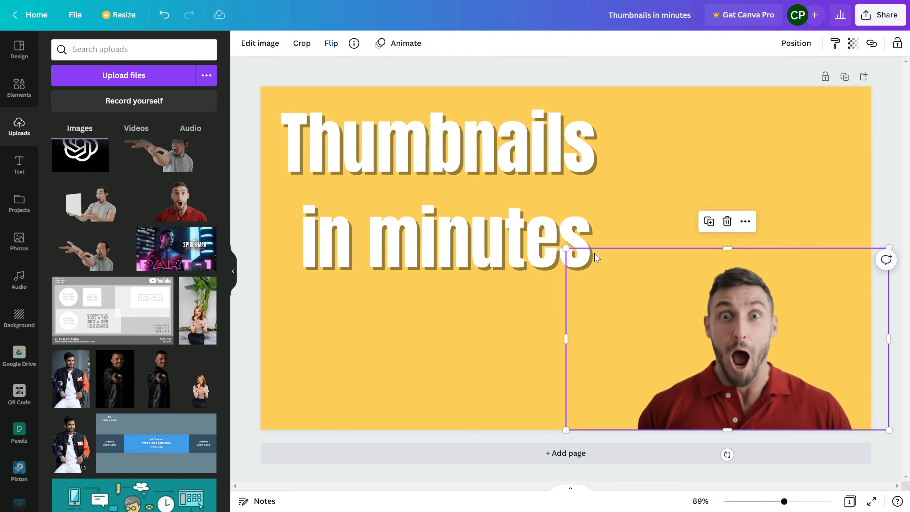
left_click_drag(566, 248, 302, 96)
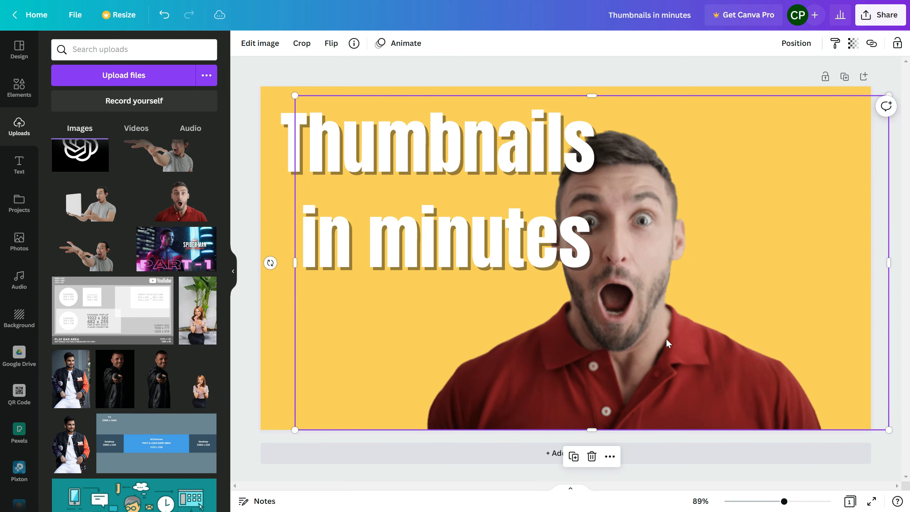
left_click_drag(679, 349, 741, 346)
scroll(60, 279, "up", 4)
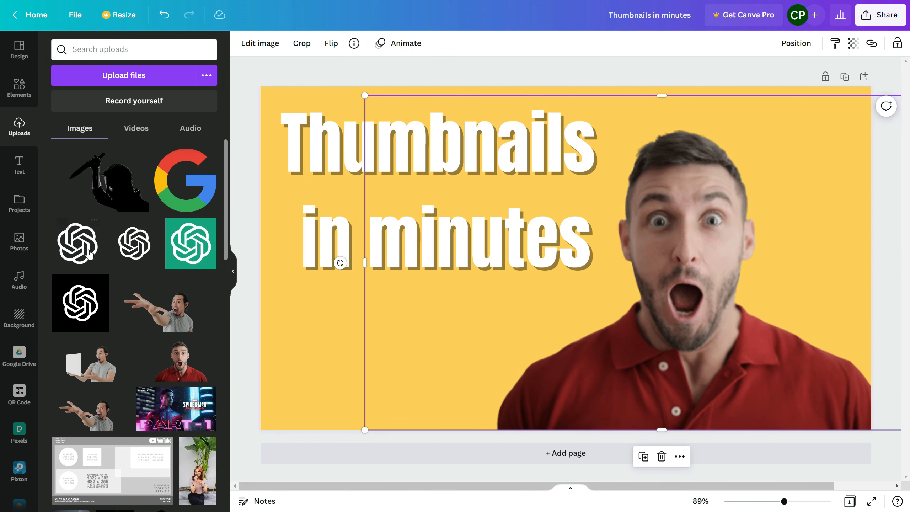
- Search the elements library for "stopwatch" and browse its full range of graphics
left_click(19, 92)
left_click(137, 50)
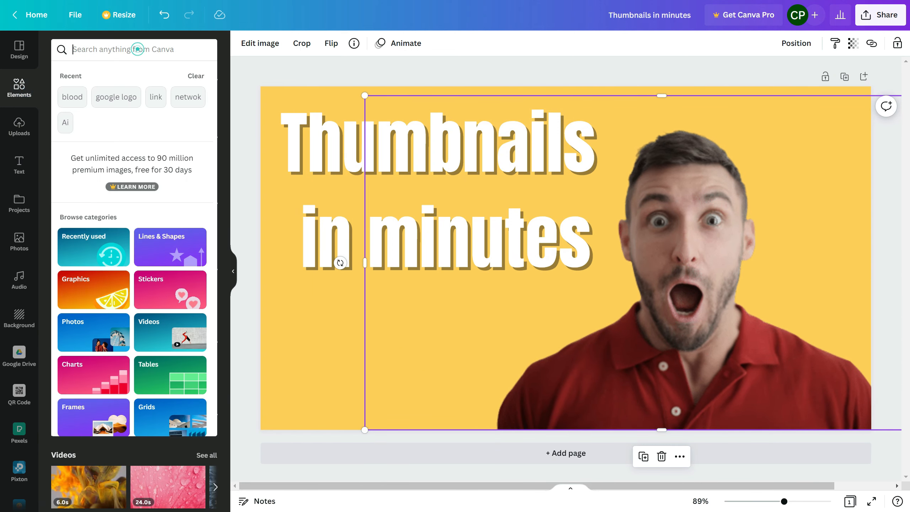
type("stopwatch")
key("Return")
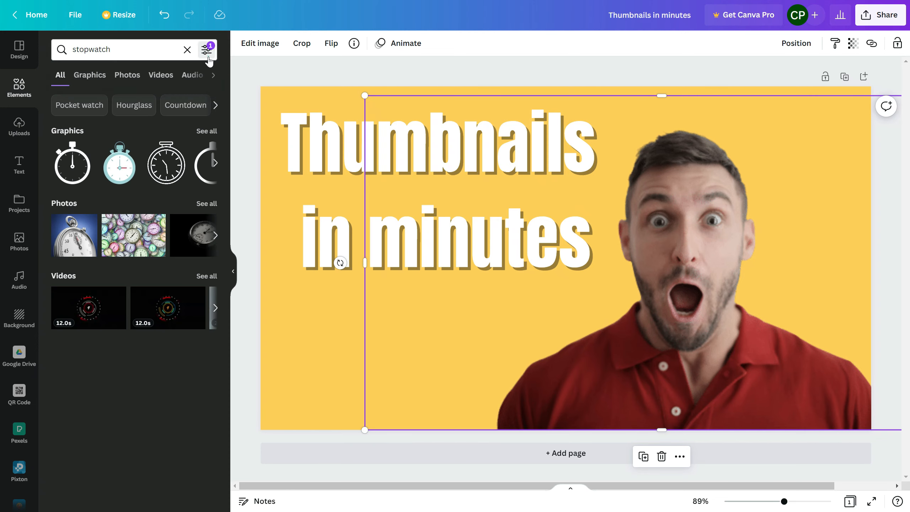
left_click(207, 132)
scroll(102, 244, "down", 3)
scroll(102, 244, "up", 3)
scroll(102, 244, "down", 1)
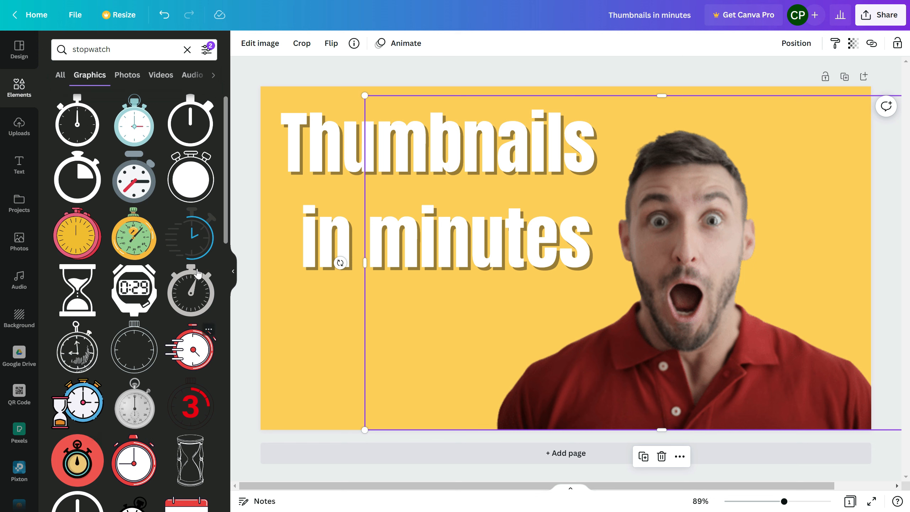
- Add the blue-and-black stopwatch graphic with speed lines, shrink it and place it below the heading in the canvas's lower-left area
left_click(193, 237)
left_click(520, 257)
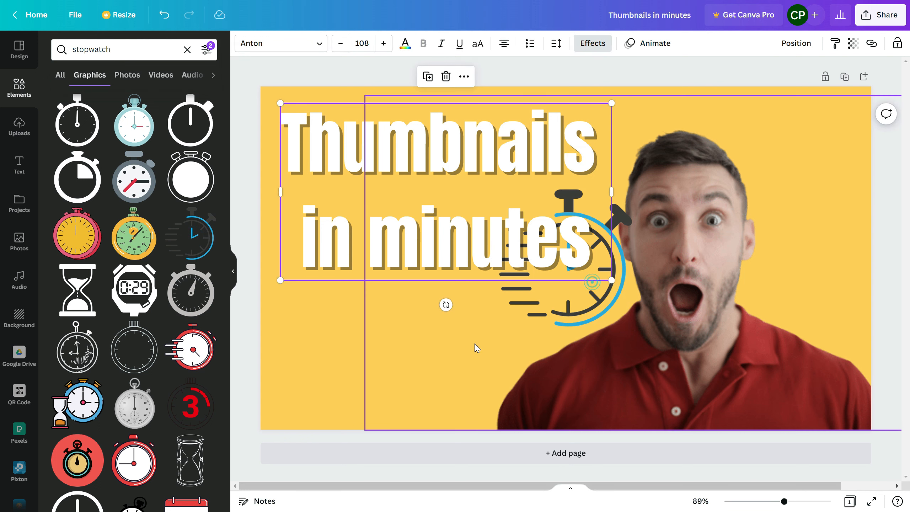
left_click_drag(563, 318, 292, 417)
left_click_drag(432, 418, 403, 388)
left_click_drag(337, 326, 334, 333)
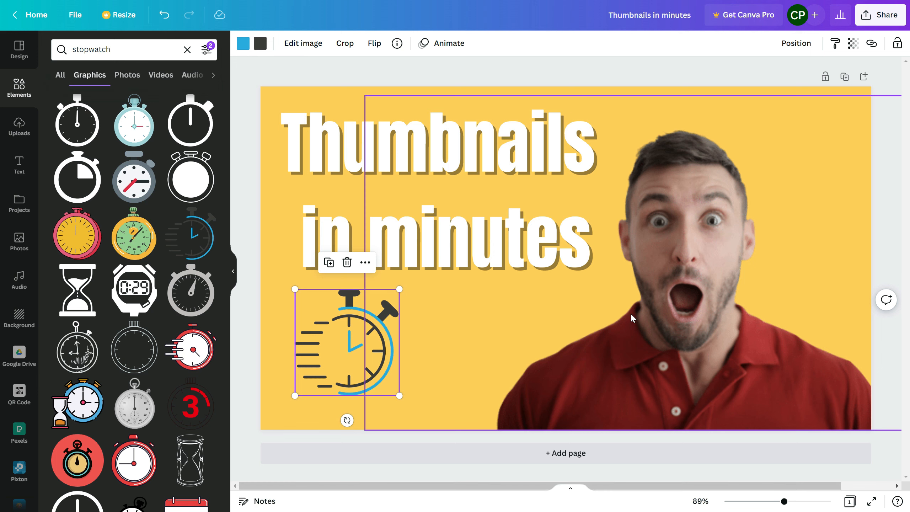
- Crop the man's photo on both sides, ending at the canvas's right edge, and extend its upper edge to the canvas's top
left_click(723, 367)
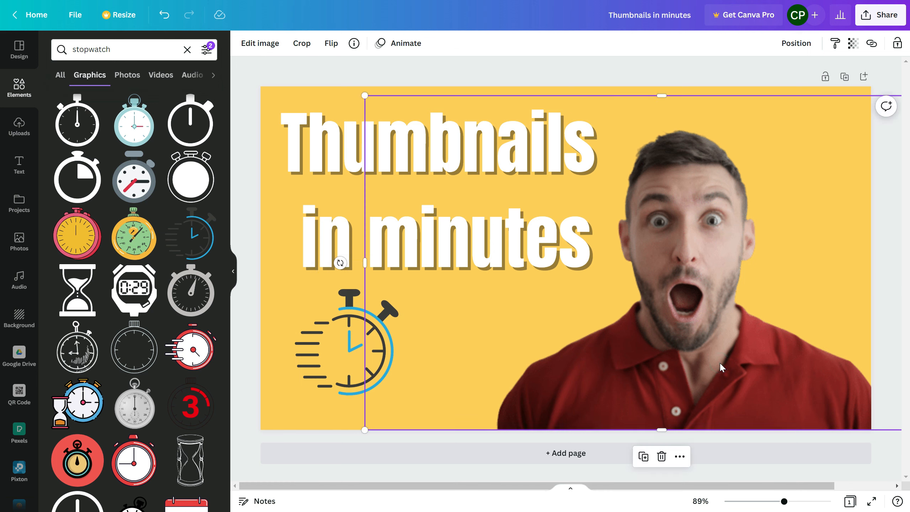
left_click_drag(367, 255, 492, 267)
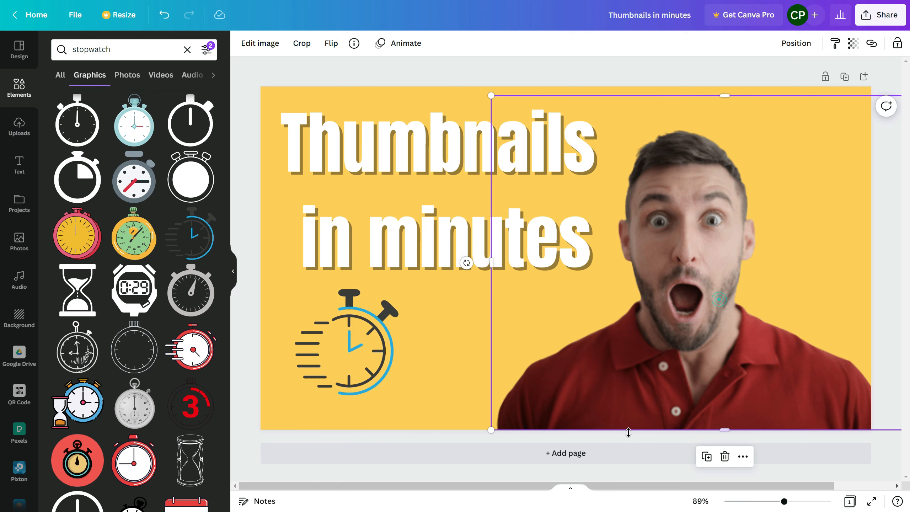
left_click_drag(611, 486, 669, 485)
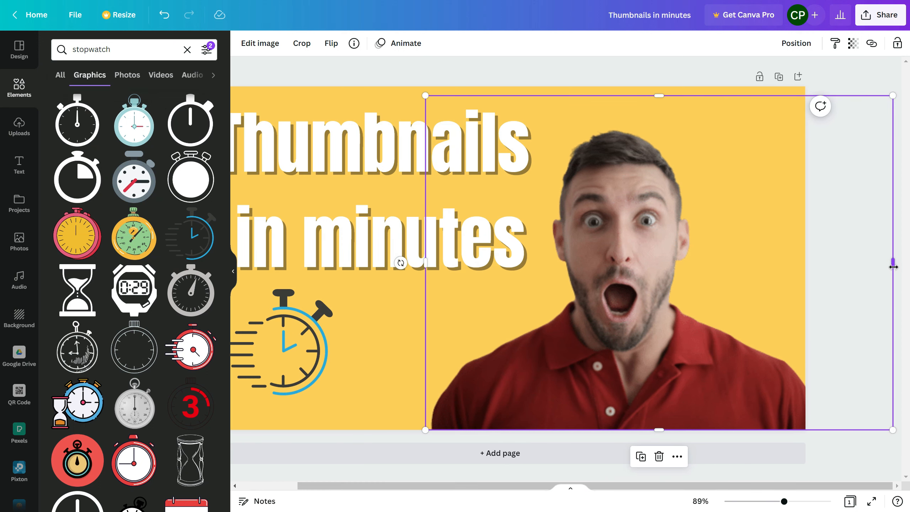
left_click_drag(893, 262, 875, 300)
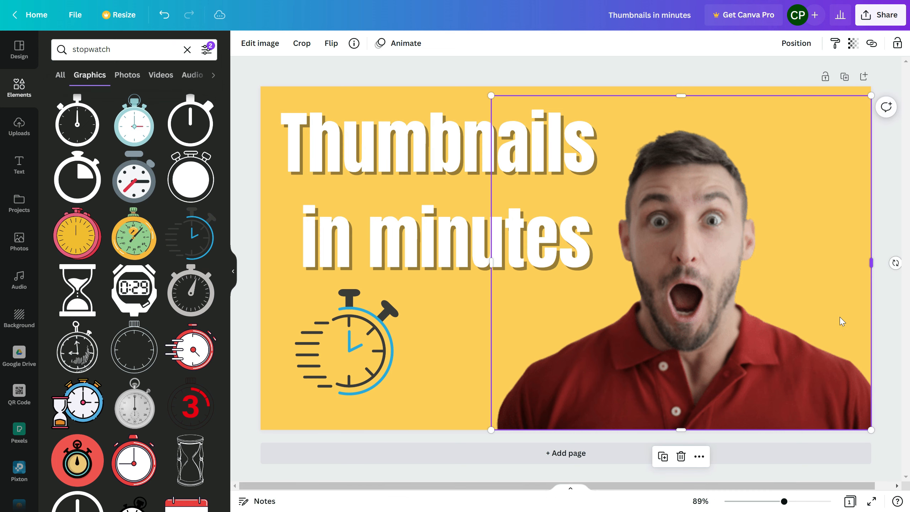
left_click_drag(684, 94, 686, 86)
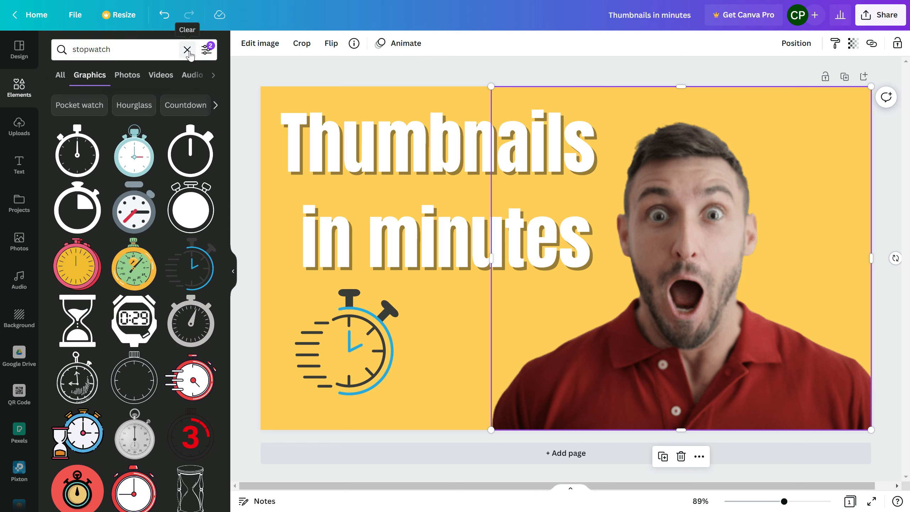
- Search the elements for "canva logo" and place the round Canva logo, tilted clockwise, in the canvas's upper-right corner beside the man's head
left_click(187, 49)
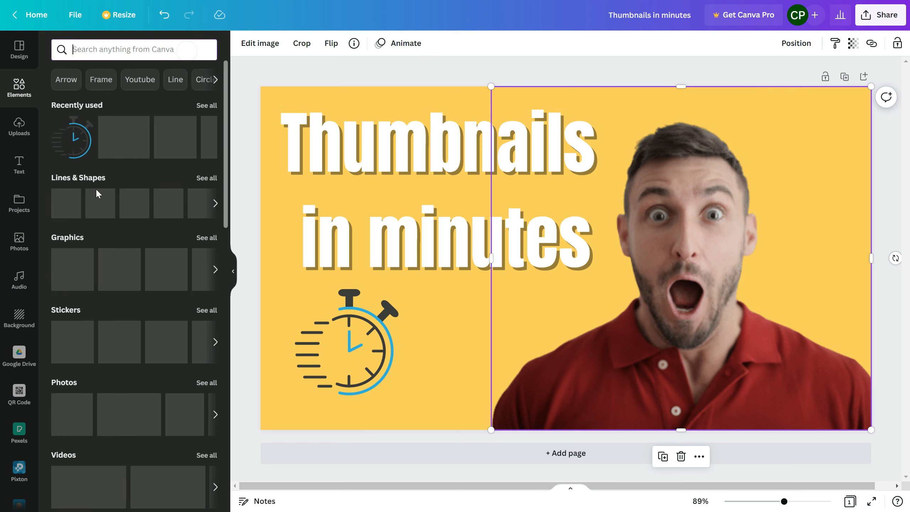
type("canva")
type("logo")
key("Return")
left_click(77, 143)
left_click_drag(566, 258, 776, 174)
- Apply the Drop shadow effect to the photo of the man
left_click(681, 359)
left_click(260, 44)
left_click(77, 215)
left_click(192, 95)
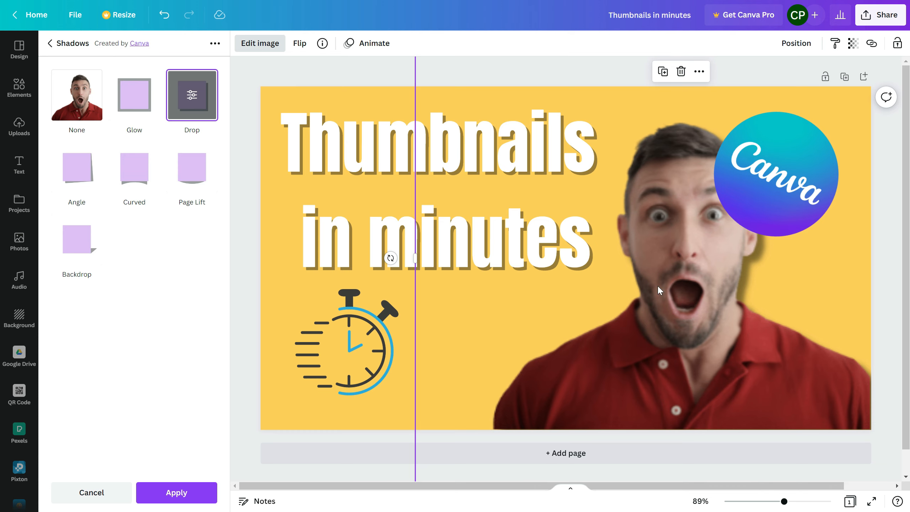
- Apply the Drop shadow effect to the round Canva logo
left_click(723, 204)
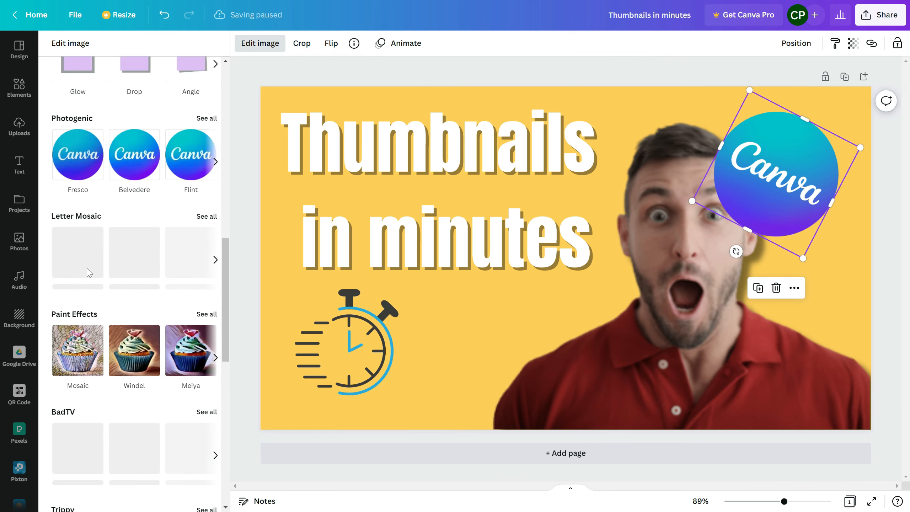
scroll(143, 247, "up", 10)
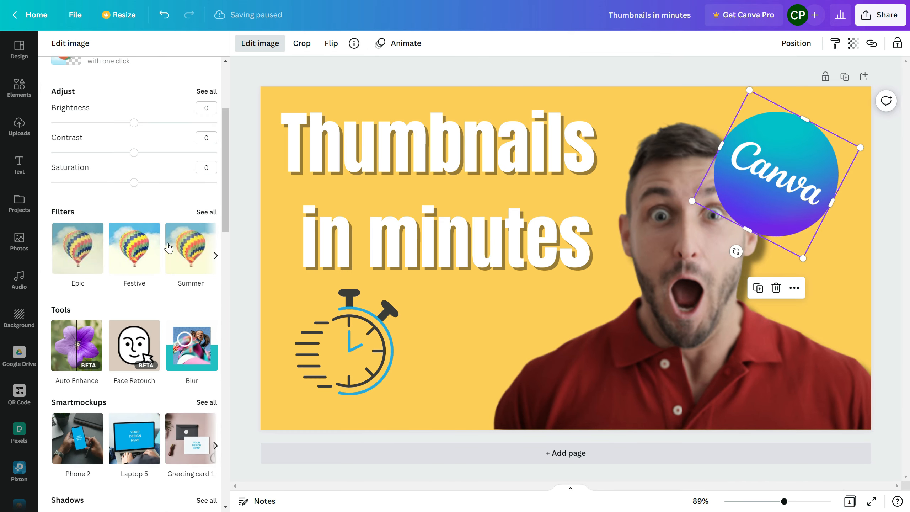
scroll(169, 247, "up", 4)
left_click(139, 141)
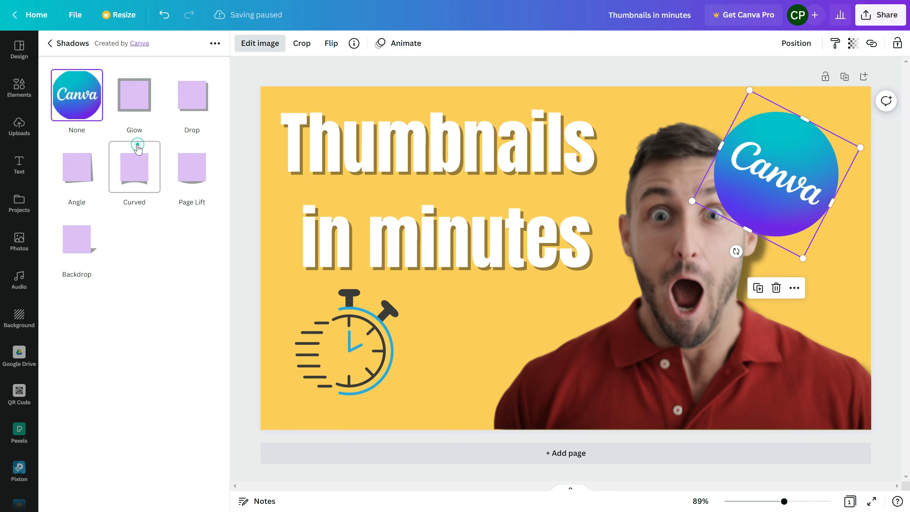
left_click(197, 116)
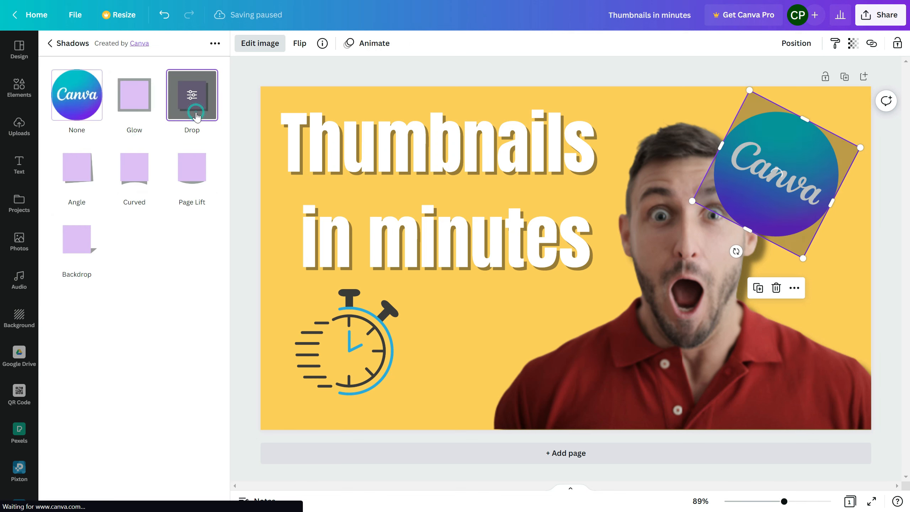
- Send the Canva logo backward behind the man's photo and nudge the photo slightly downward
right_click(796, 187)
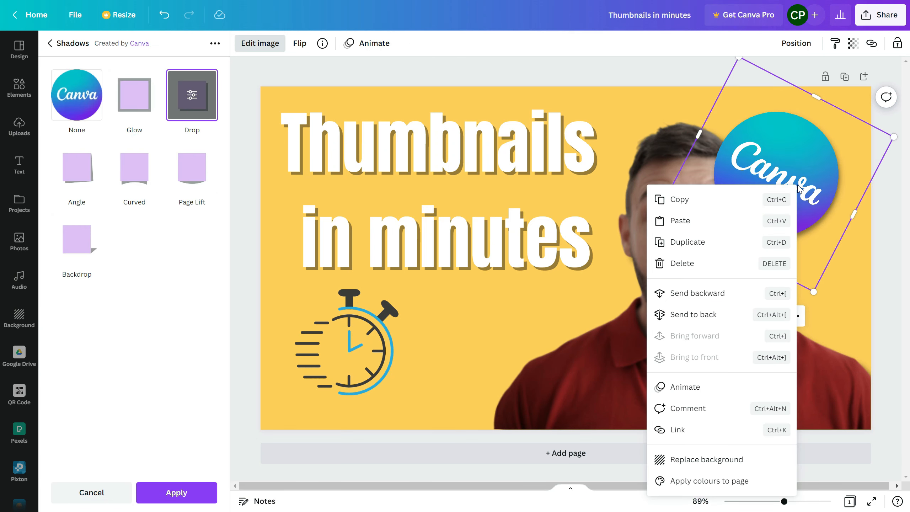
left_click(715, 294)
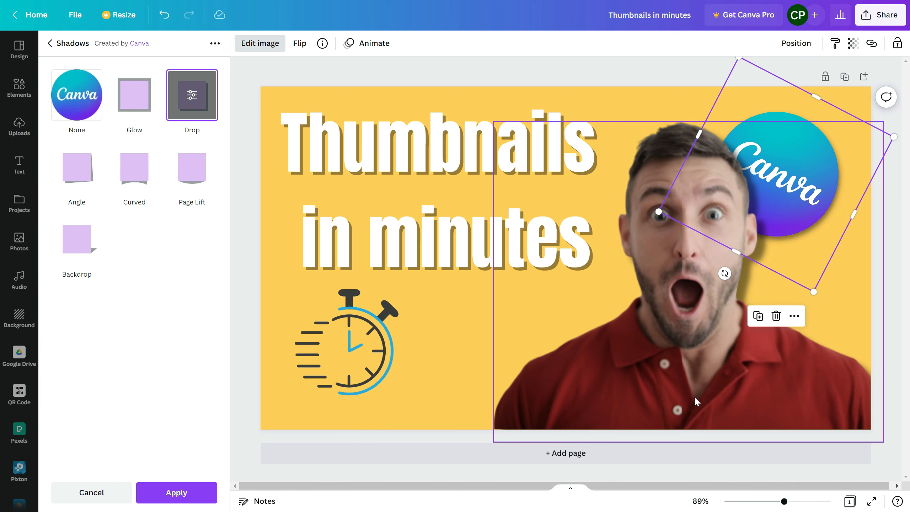
left_click(684, 327)
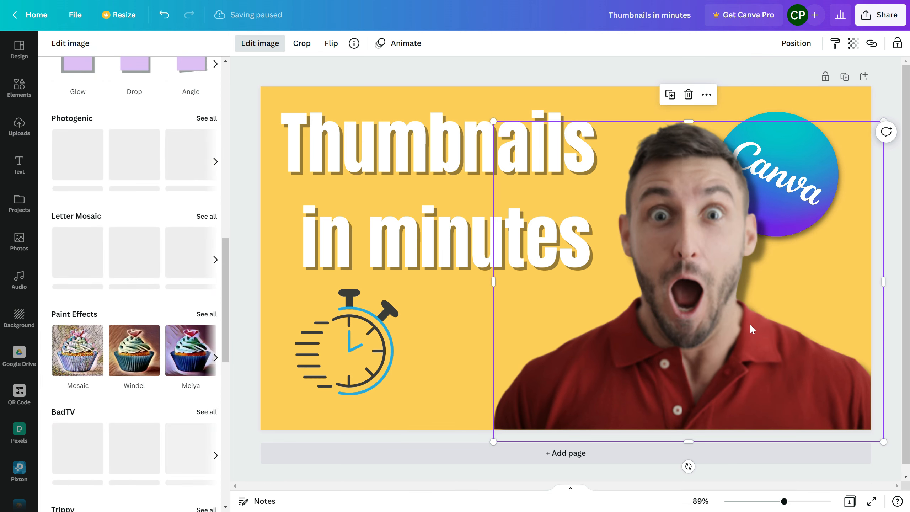
left_click_drag(747, 336, 747, 329)
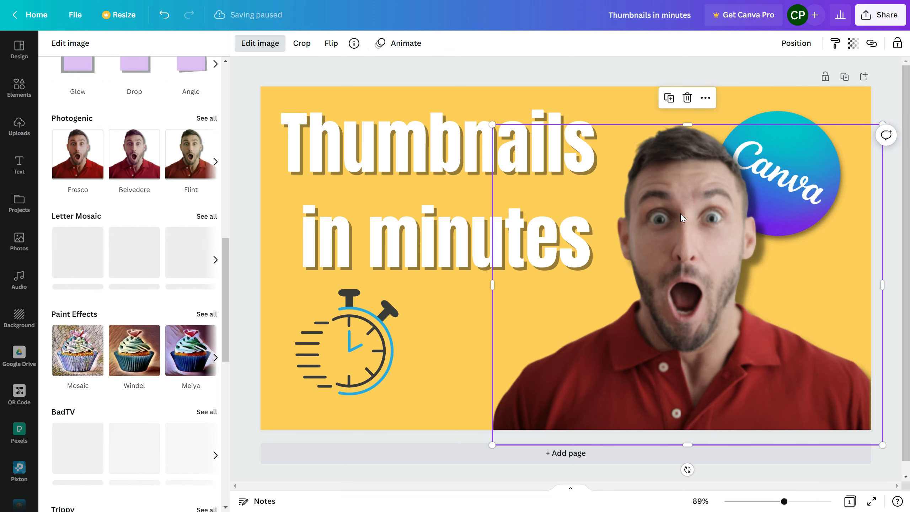
scroll(77, 172, "up", 10)
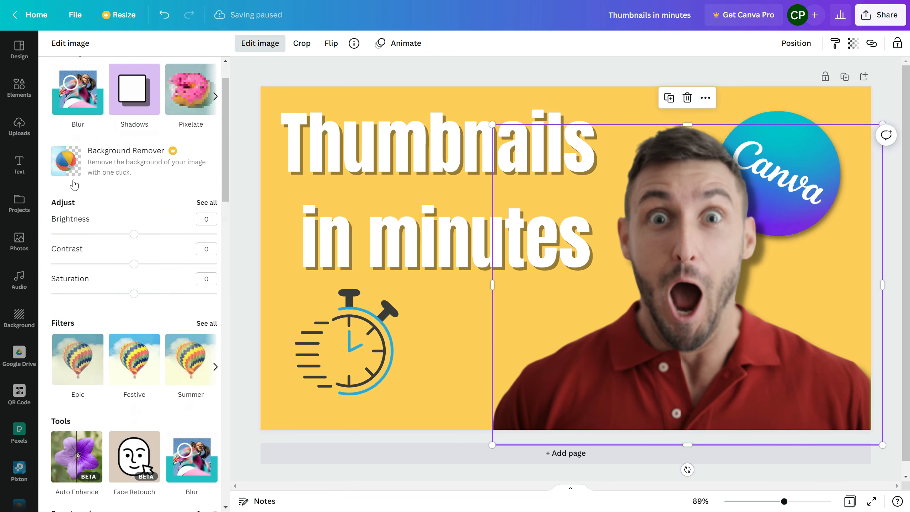
- Search the elements library for "youtube" and limit the results to graphics
left_click(19, 87)
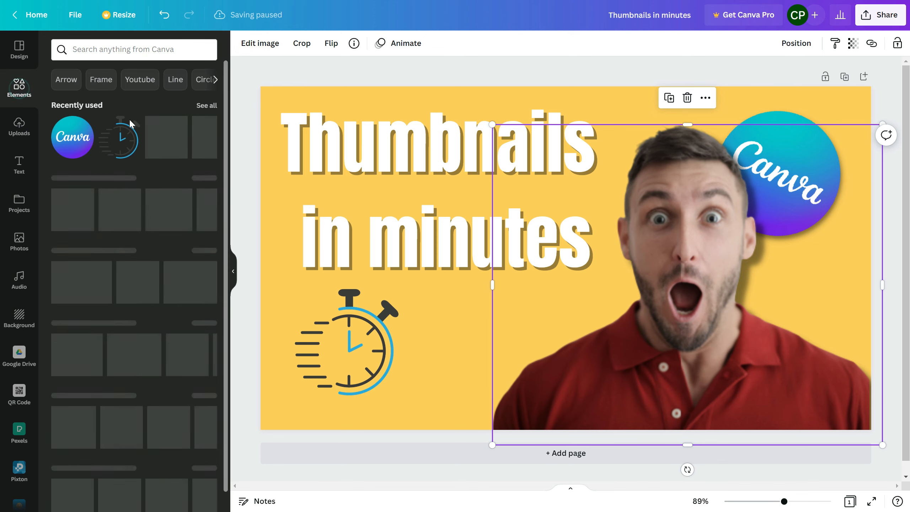
left_click(113, 50)
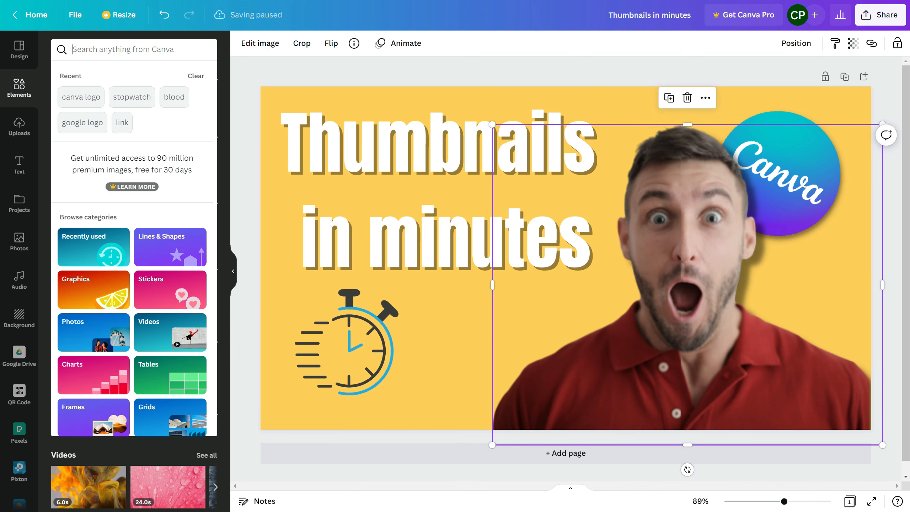
type("you")
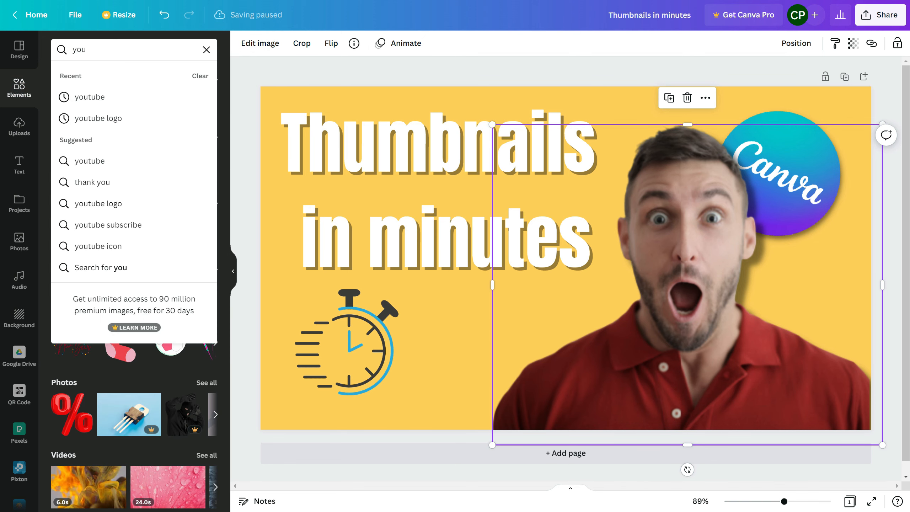
left_click(97, 96)
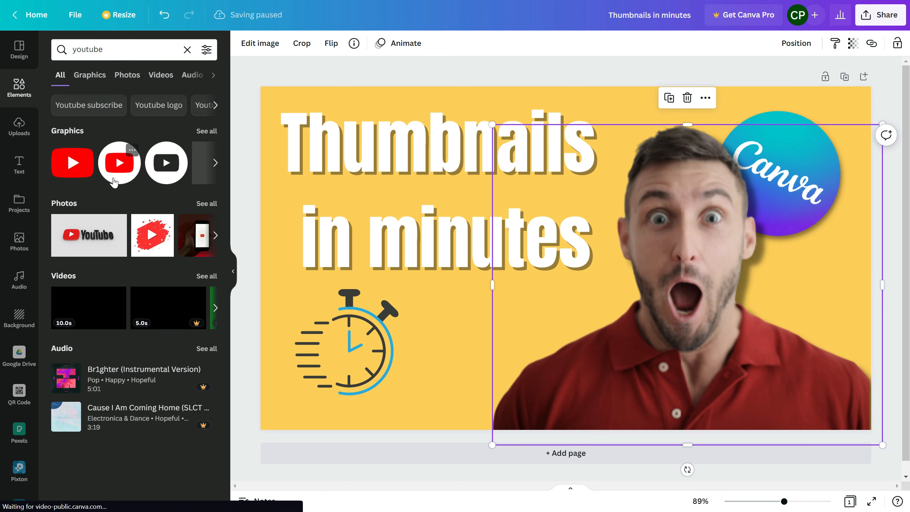
left_click(96, 75)
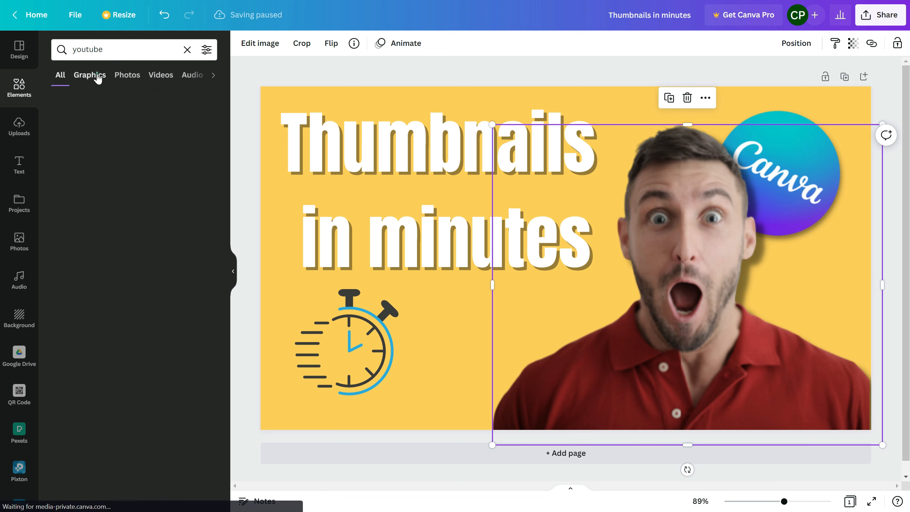
left_click(91, 151)
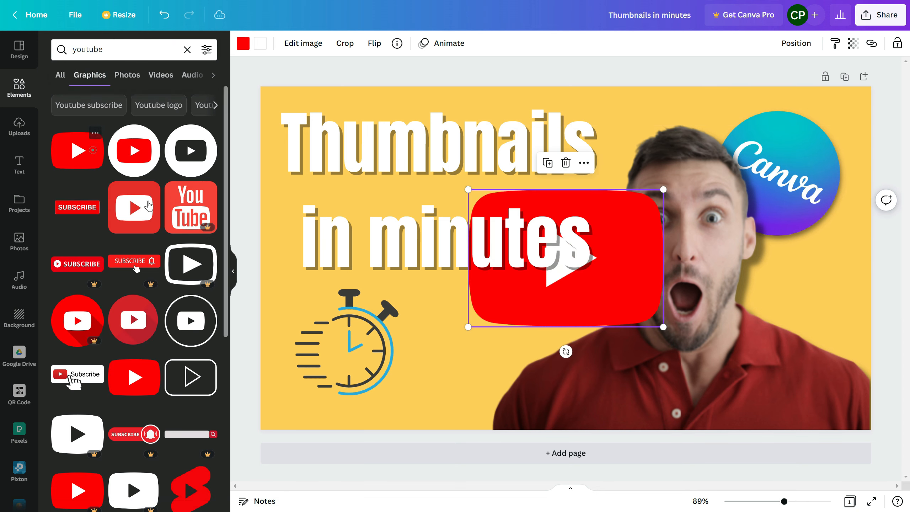
left_click_drag(628, 279, 747, 314)
left_click(304, 44)
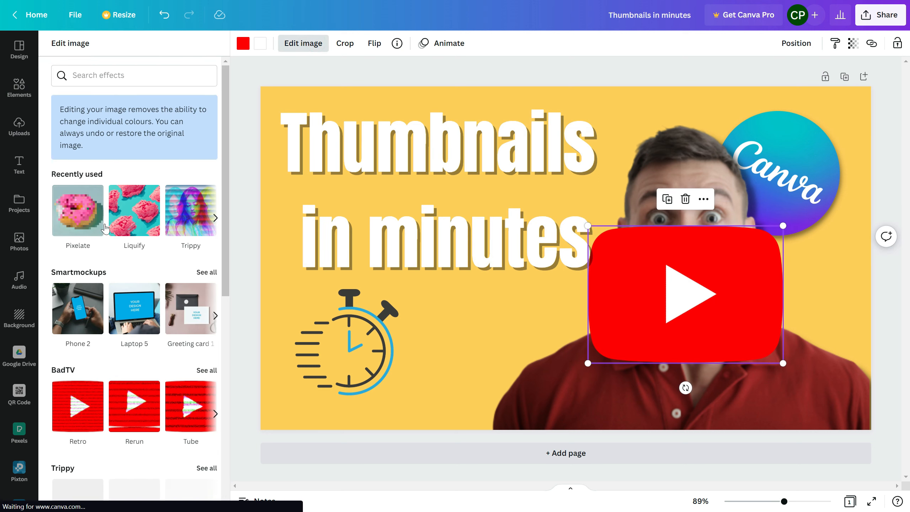
scroll(116, 223, "down", 5)
scroll(115, 220, "down", 1)
scroll(113, 247, "up", 6)
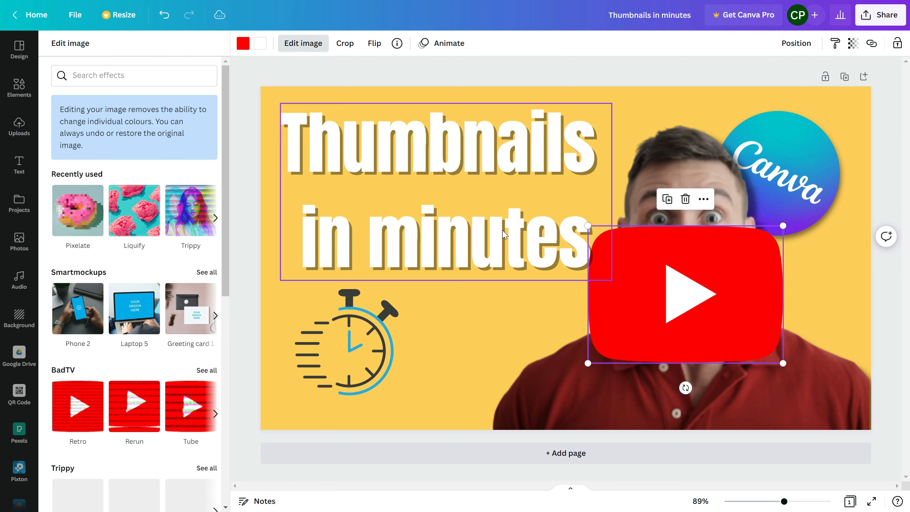
left_click(685, 199)
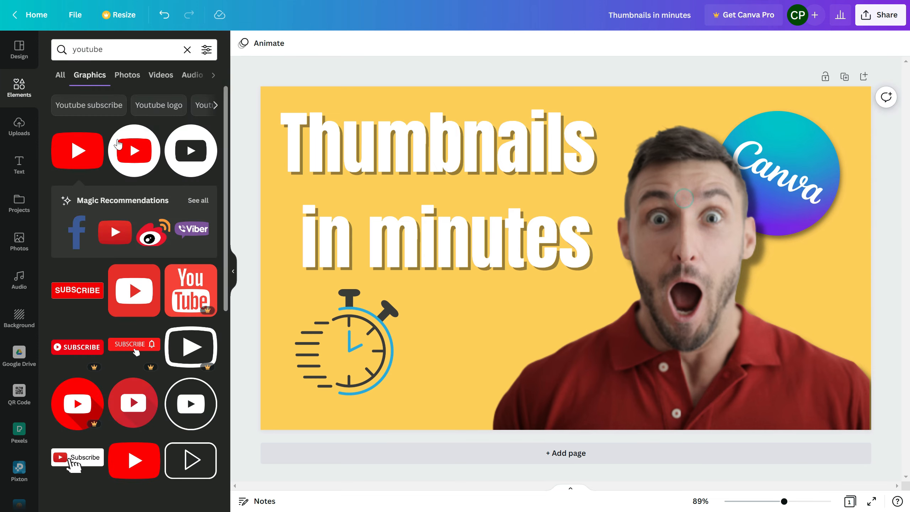
- Add another plain red YouTube play logo, shrink it to about the width of the man's face and place it over his mouth
scroll(128, 358, "down", 3)
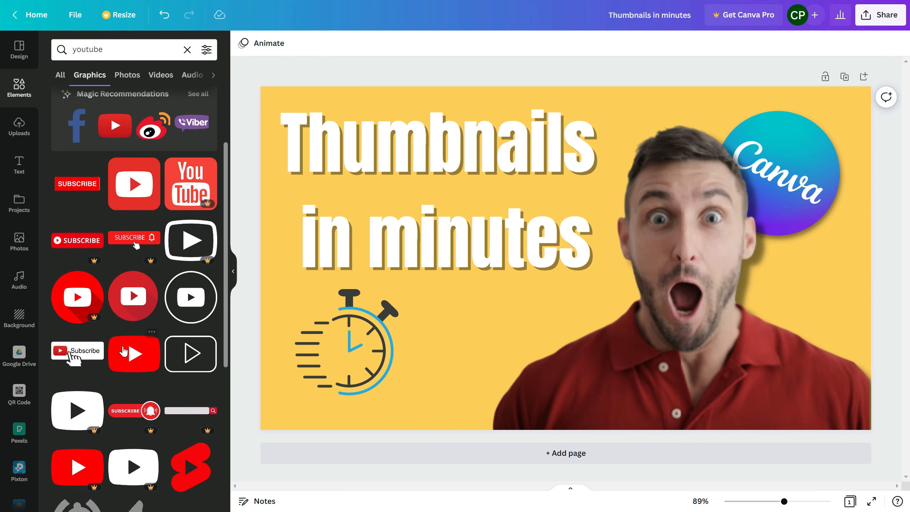
left_click(128, 342)
left_click_drag(673, 296, 687, 279)
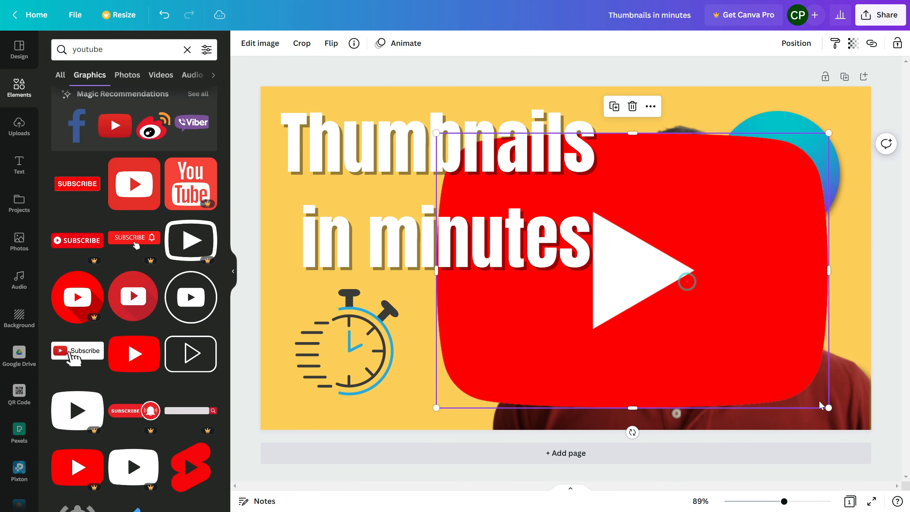
left_click_drag(828, 399, 670, 297)
left_click_drag(642, 252, 805, 355)
left_click_drag(834, 401, 719, 284)
left_click_drag(708, 247, 715, 276)
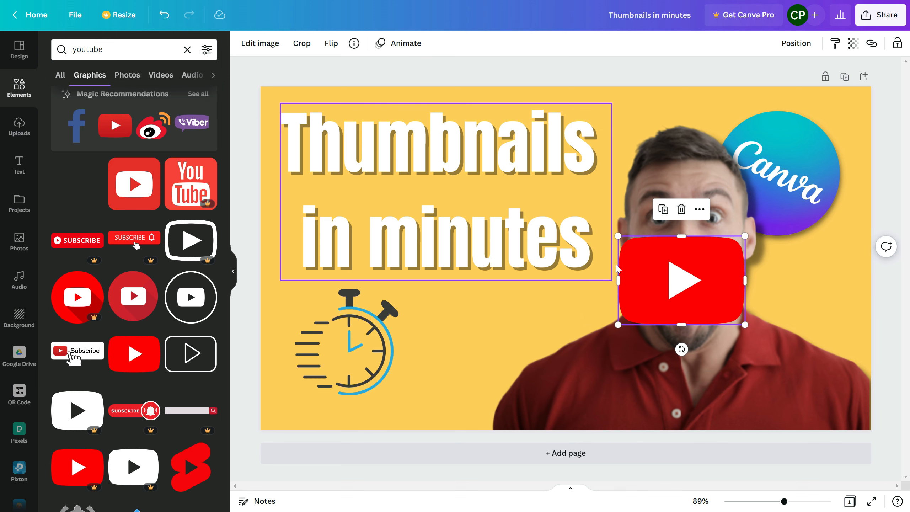
- Apply the Drop shadow effect to the red YouTube logo
left_click(262, 43)
left_click(72, 161)
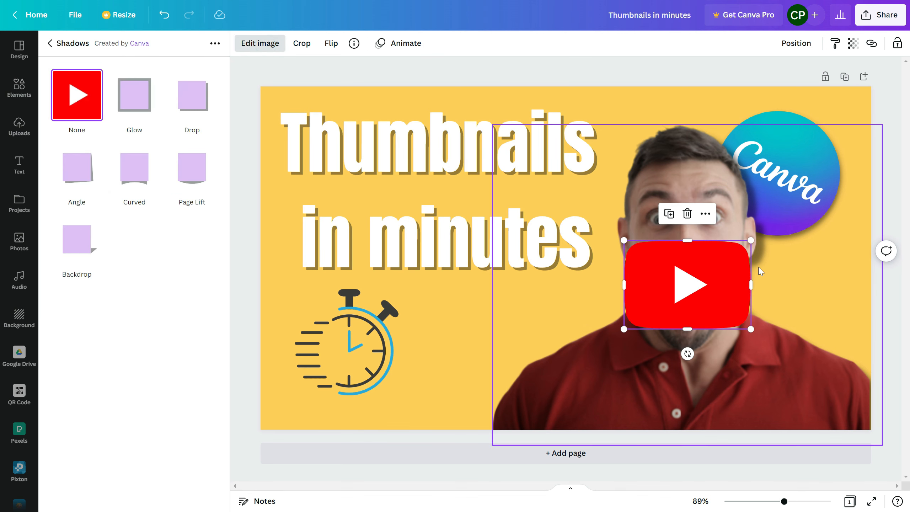
left_click(192, 95)
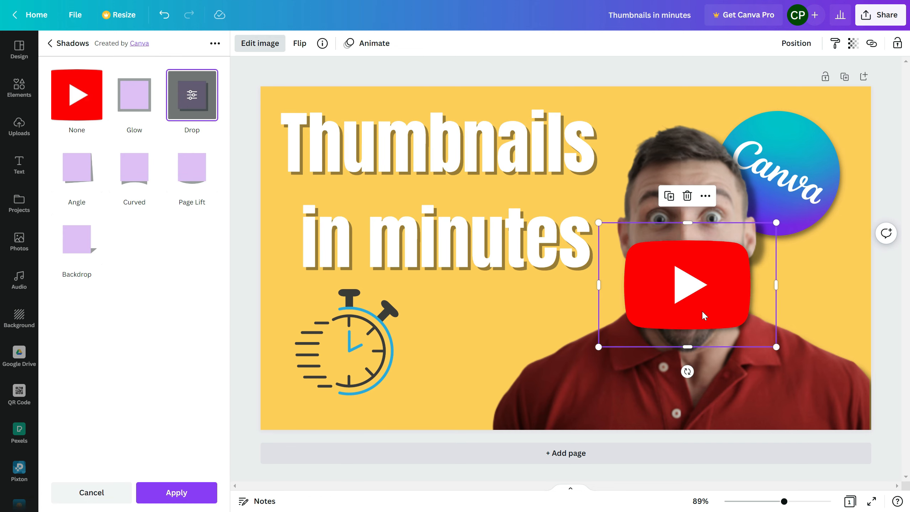
- Enlarge the red YouTube logo, tilt it counter-clockwise between the heading and the man's head, and send it backward behind his photo
left_click_drag(702, 310, 646, 235)
left_click_drag(629, 296, 683, 83)
left_click_drag(690, 180, 661, 203)
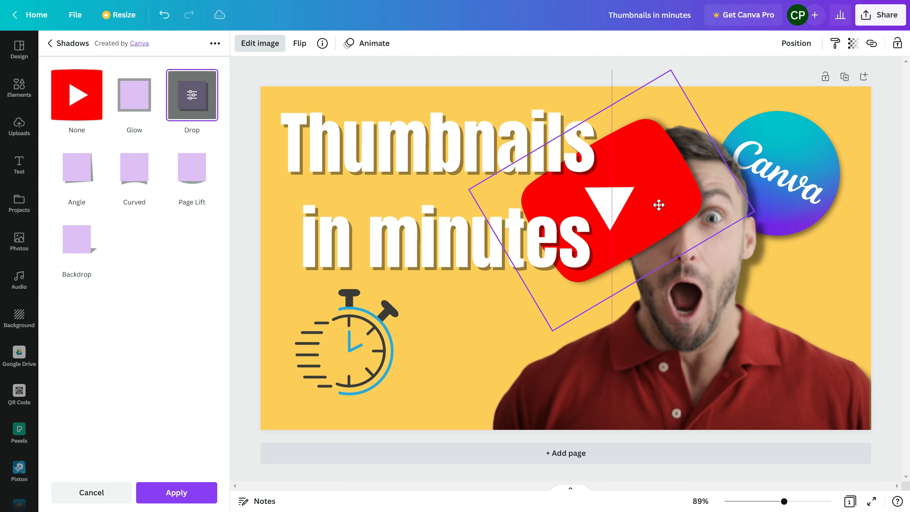
right_click(659, 204)
left_click(724, 305)
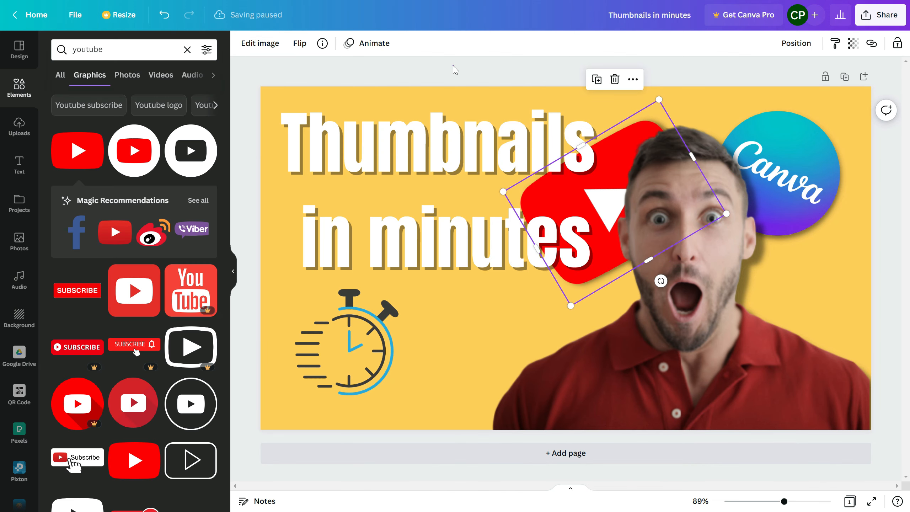
left_click(453, 64)
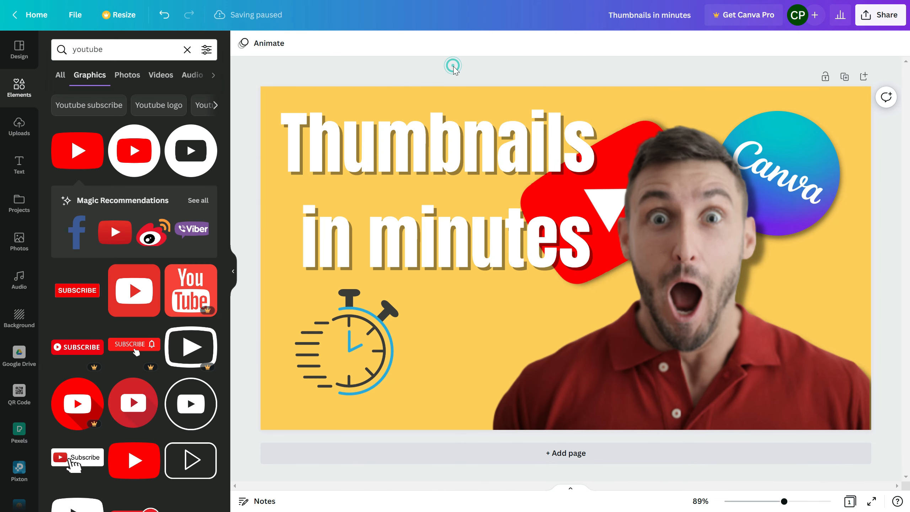
- Nudge the man's photo slightly up and to the right and set its Blur adjustment to -48
left_click(699, 319)
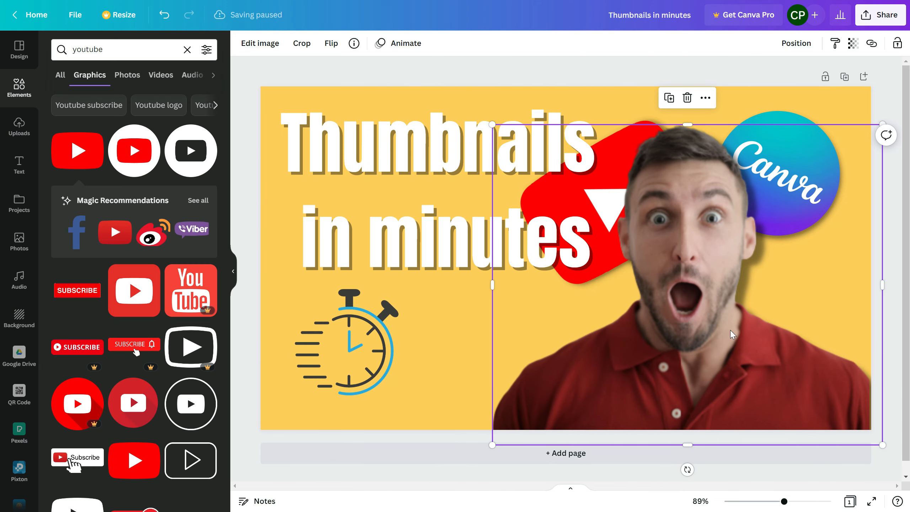
left_click_drag(731, 330, 733, 325)
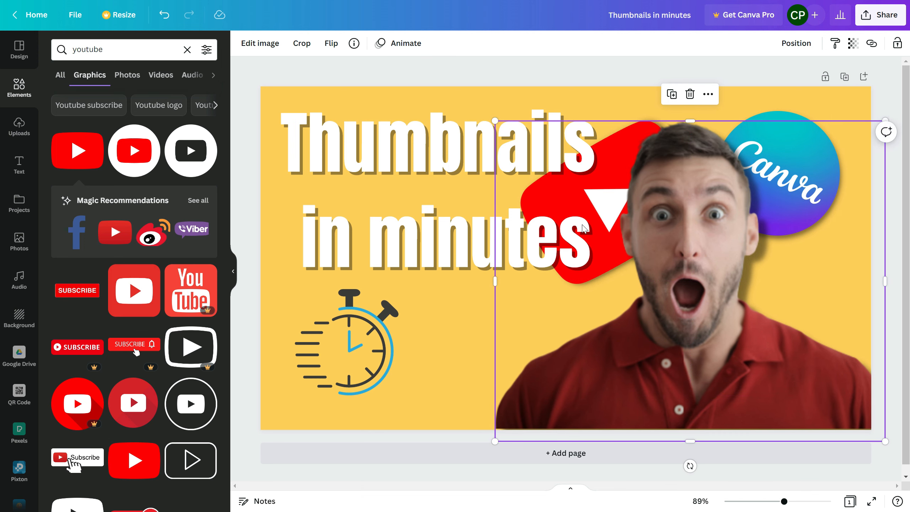
left_click(273, 45)
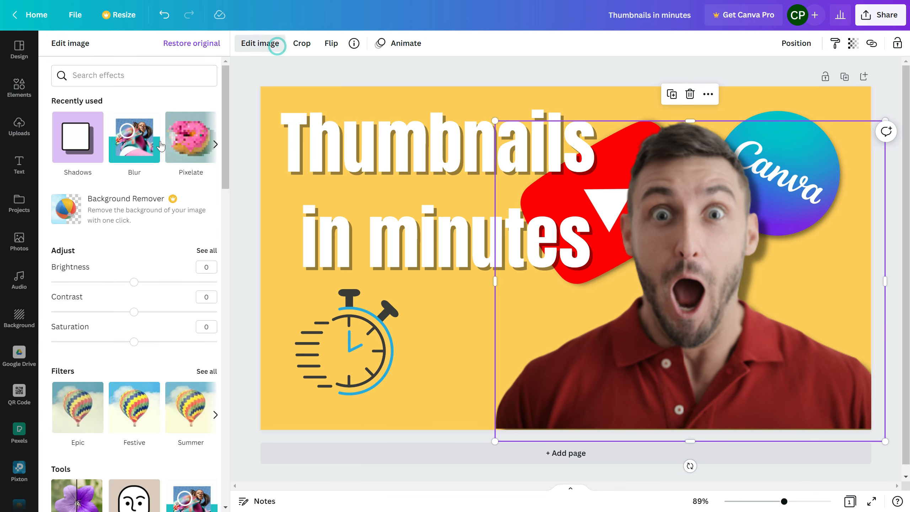
left_click(203, 251)
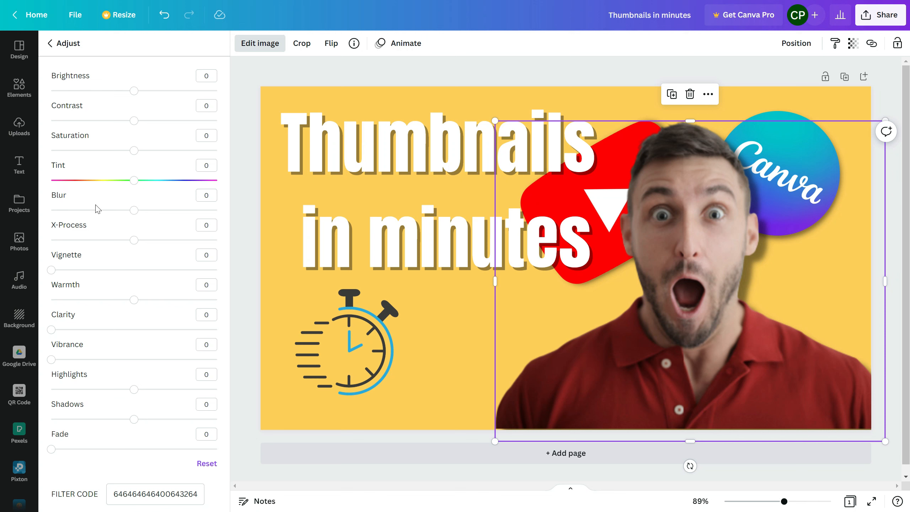
left_click_drag(134, 210, 95, 211)
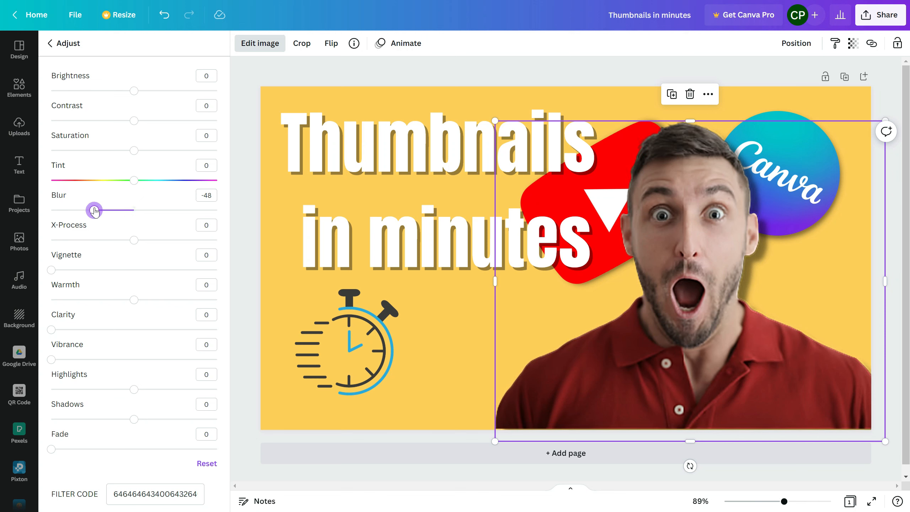
left_click(417, 286)
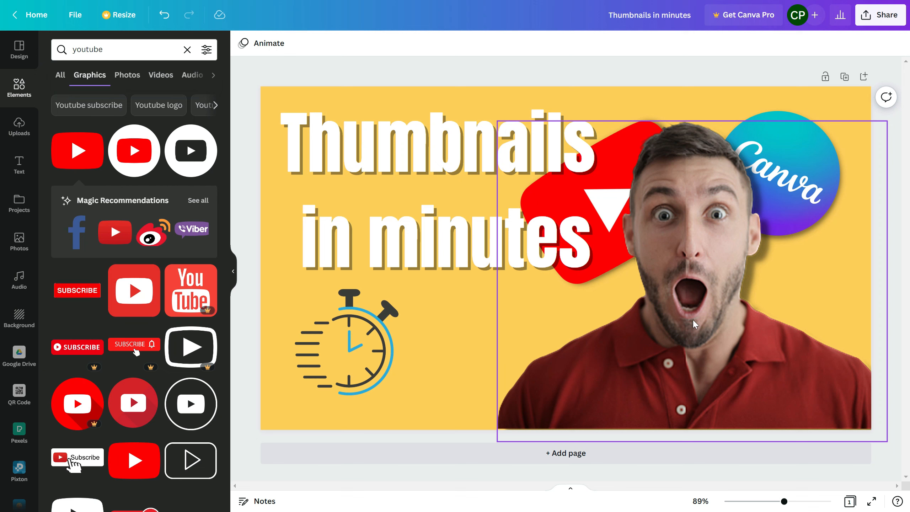
left_click(444, 222)
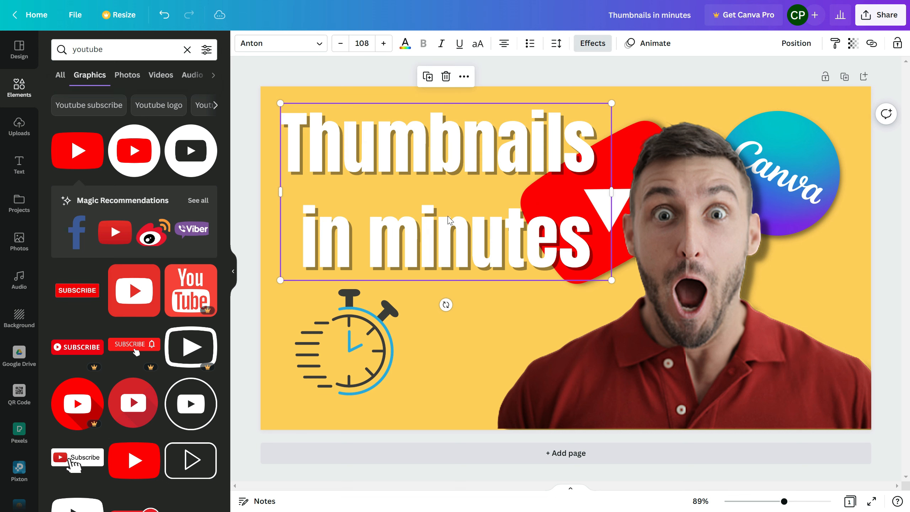
left_click(504, 44)
left_click(896, 203)
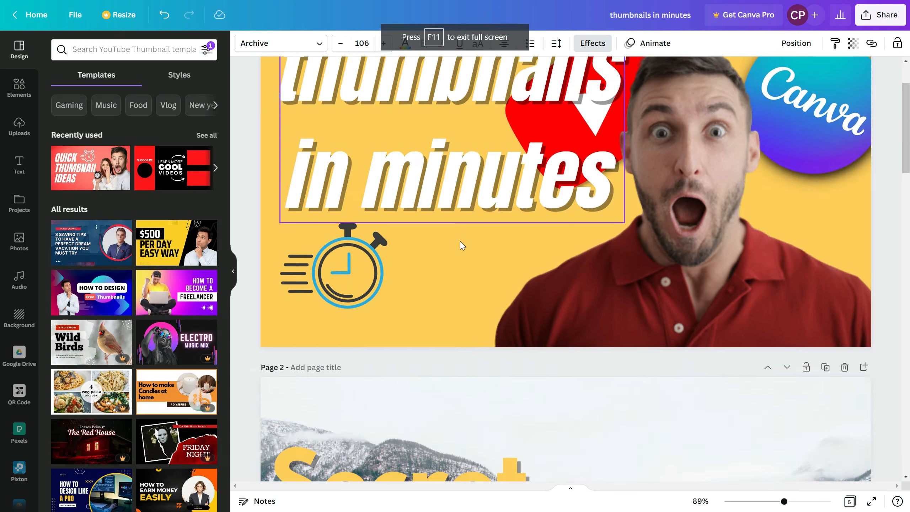
- Collapse the templates list and look through the example thumbnails on pages 2 to 5 of the design, comparing fonts, colours and layouts
scroll(462, 245, "down", 5)
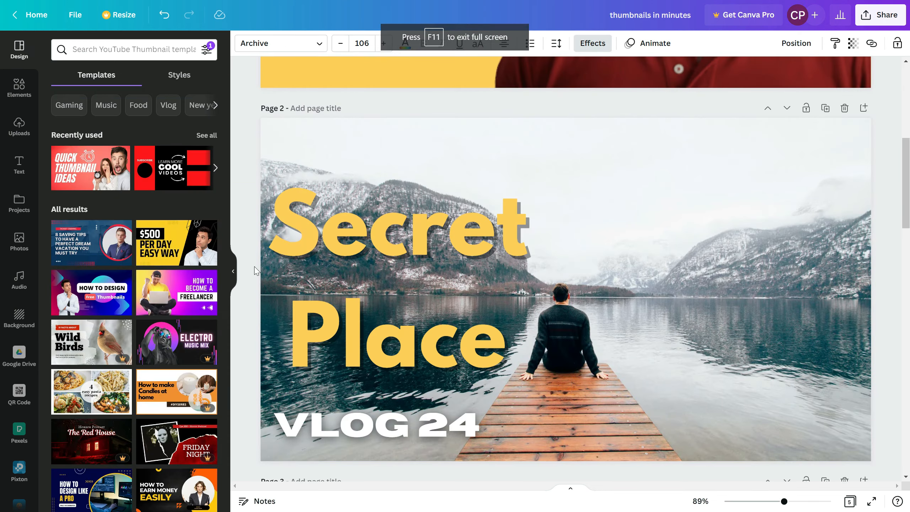
left_click(233, 272)
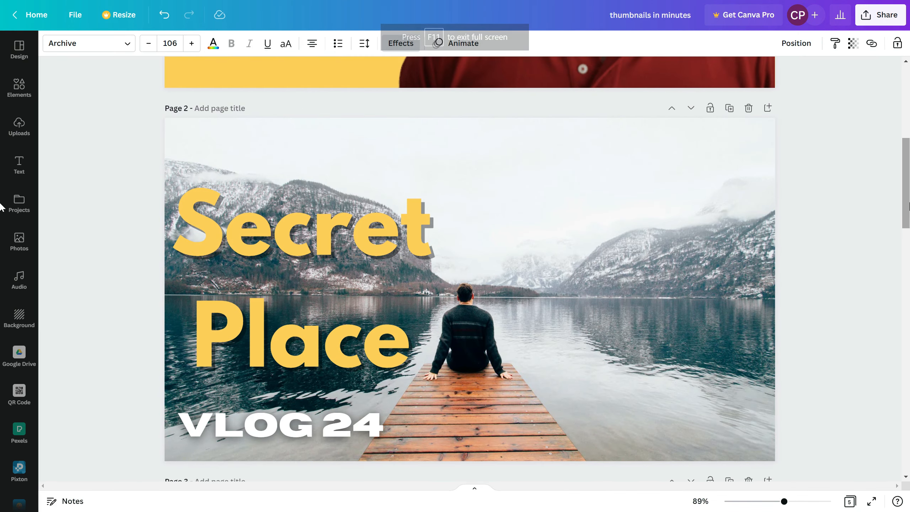
scroll(469, 258, "down", 1)
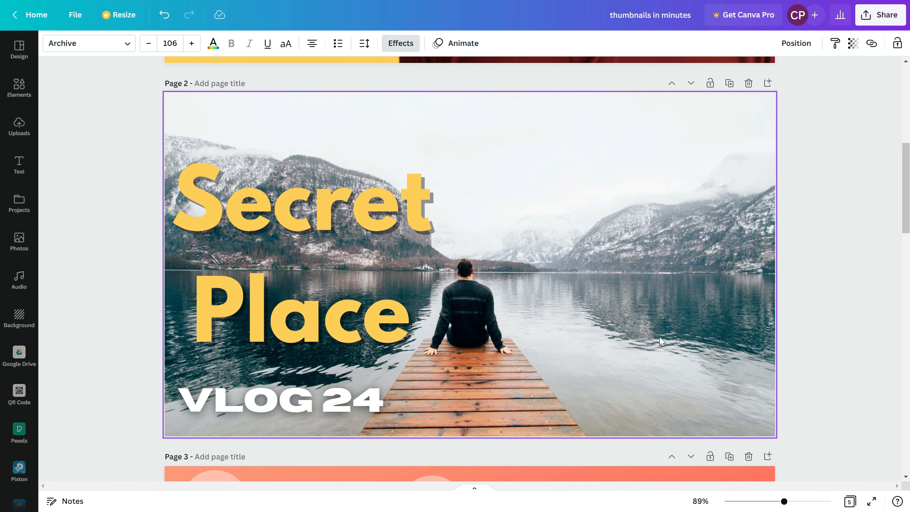
scroll(602, 326, "down", 5)
scroll(477, 285, "down", 1)
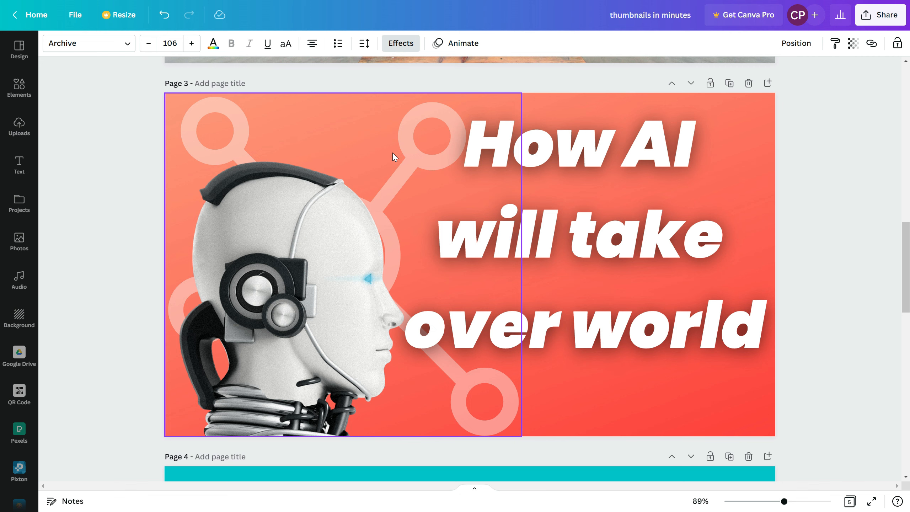
scroll(276, 270, "down", 10)
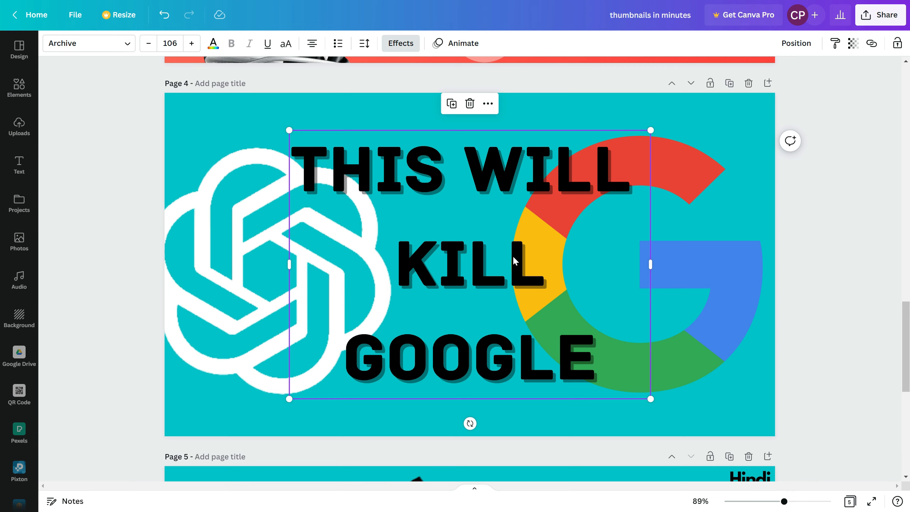
scroll(514, 257, "down", 10)
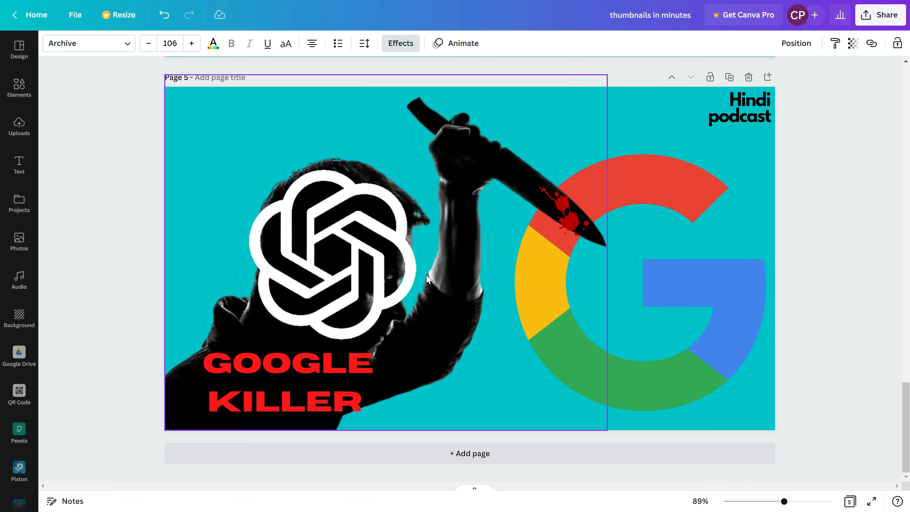
scroll(502, 222, "up", 1)
scroll(484, 237, "down", 1)
scroll(475, 237, "up", 8)
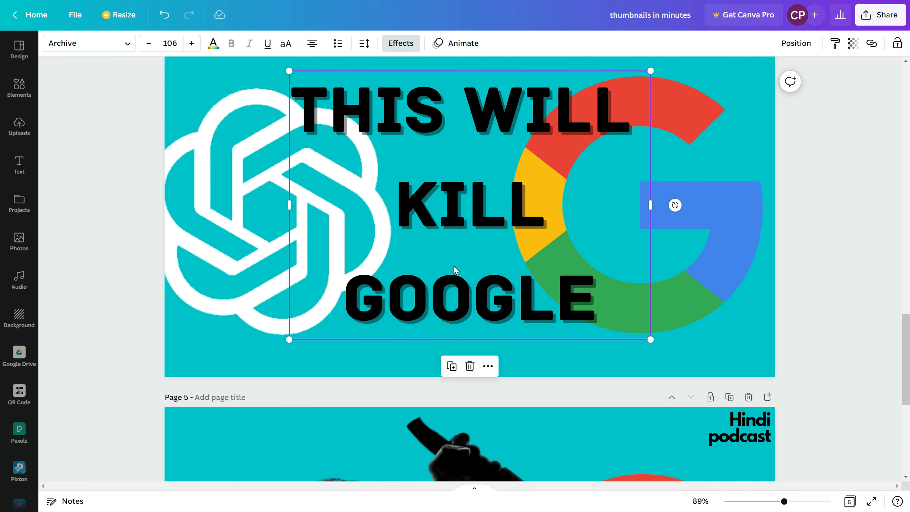
scroll(454, 266, "up", 4)
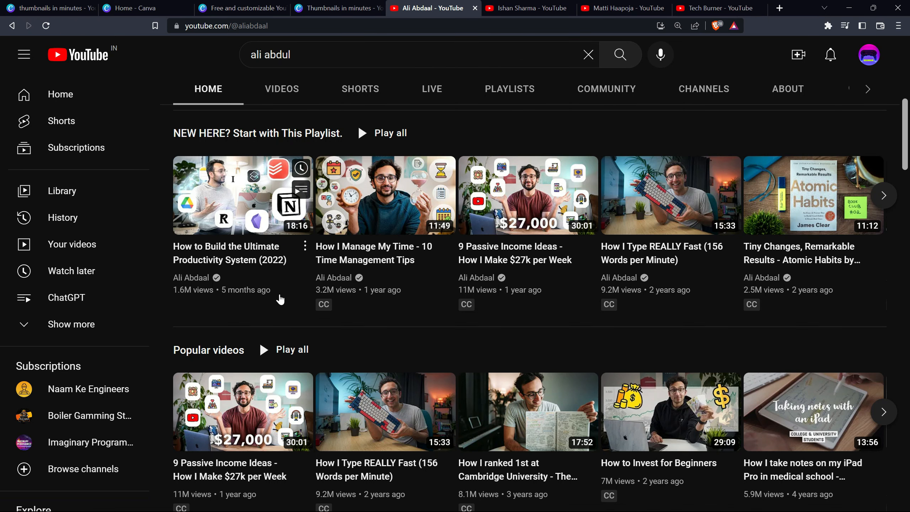
- Switch to YouTube and examine the thumbnail styles on the Ali Abdaal, Ishan Sharma and Matti Haapoja channels
scroll(423, 295, "down", 3)
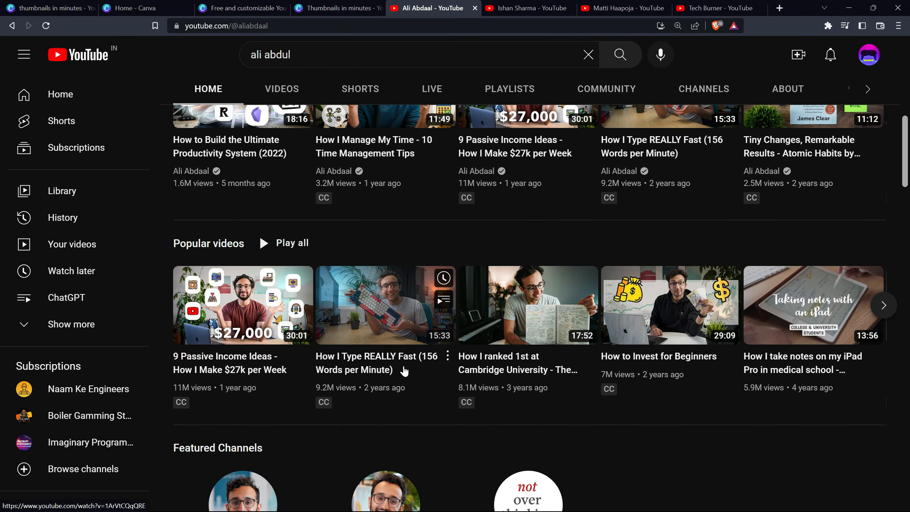
left_click(528, 5)
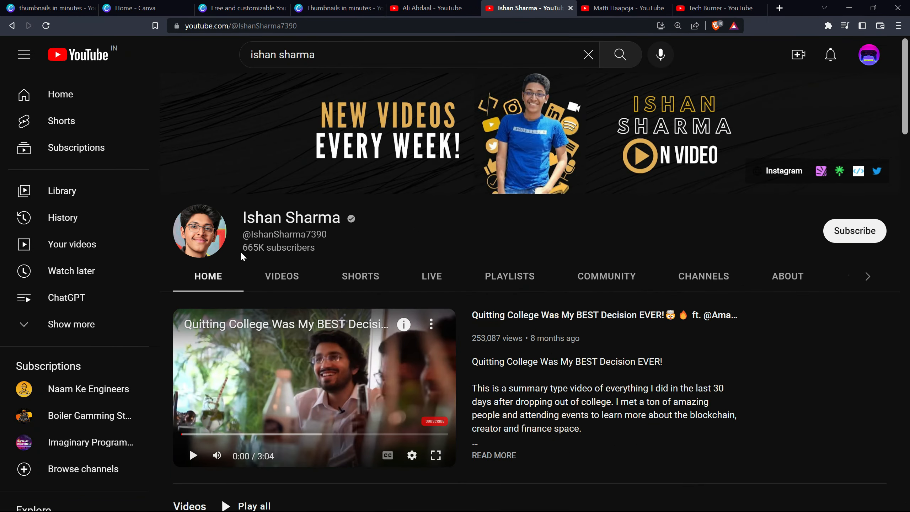
left_click(284, 276)
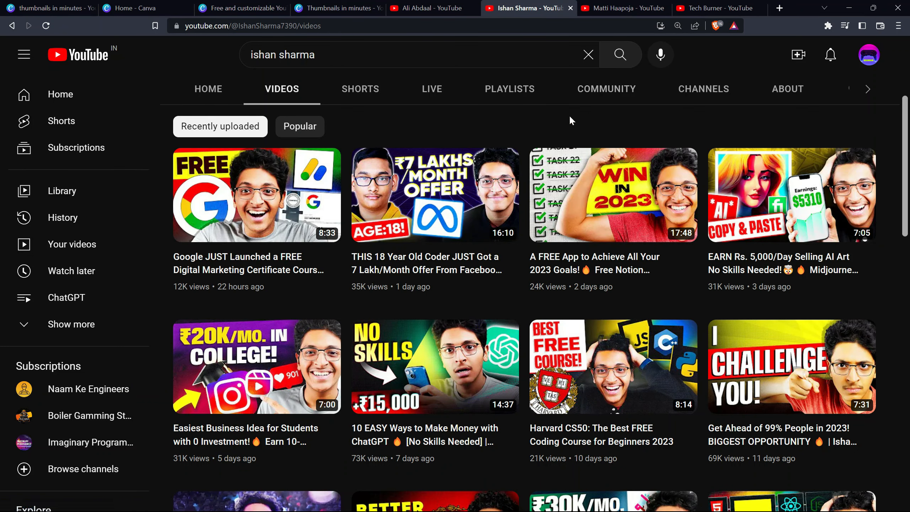
key("ctrl+Tab")
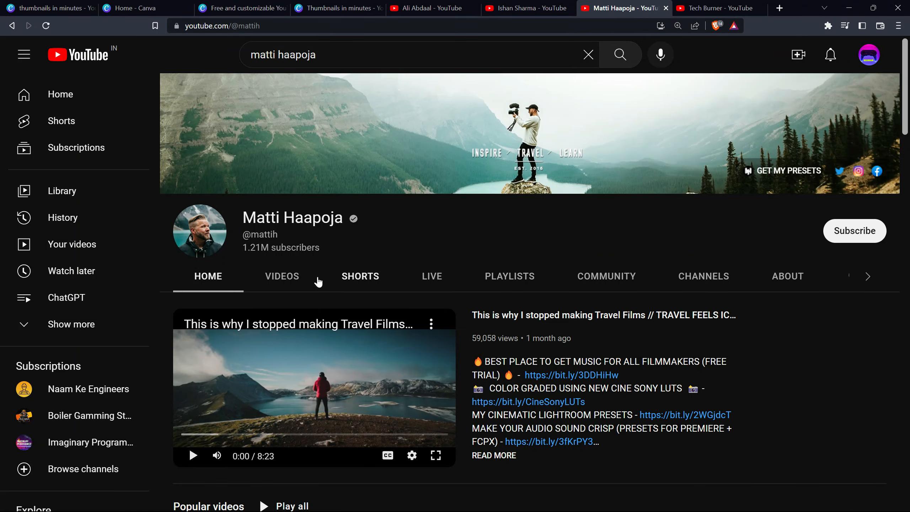
left_click(283, 279)
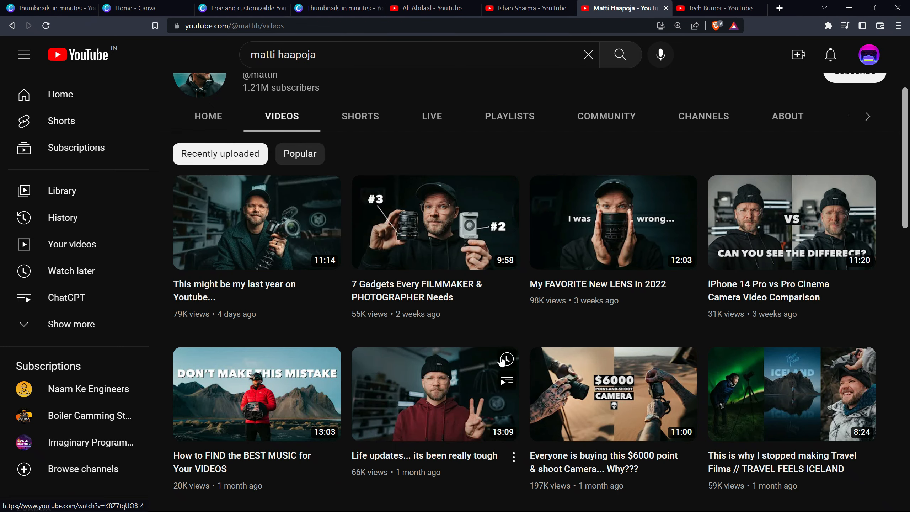
scroll(734, 257, "down", 2)
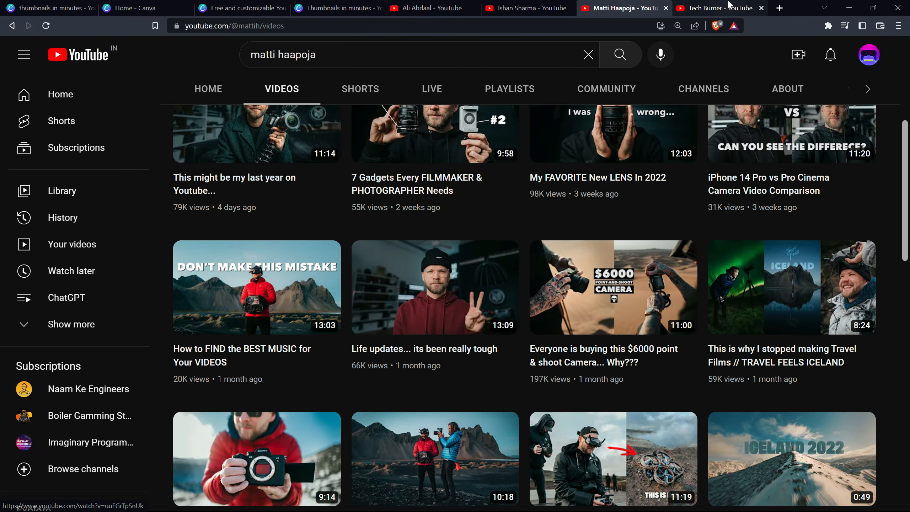
- Examine the thumbnails across the Tech Burner channel's home page and revisit the Ali Abdaal and Ishan Sharma channels for comparison
left_click(717, 8)
scroll(513, 314, "down", 6)
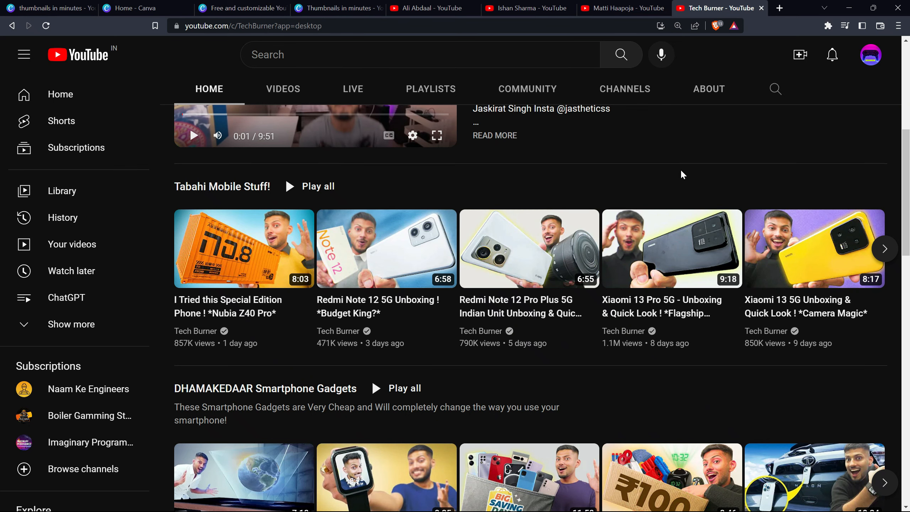
mouse_move(305, 265)
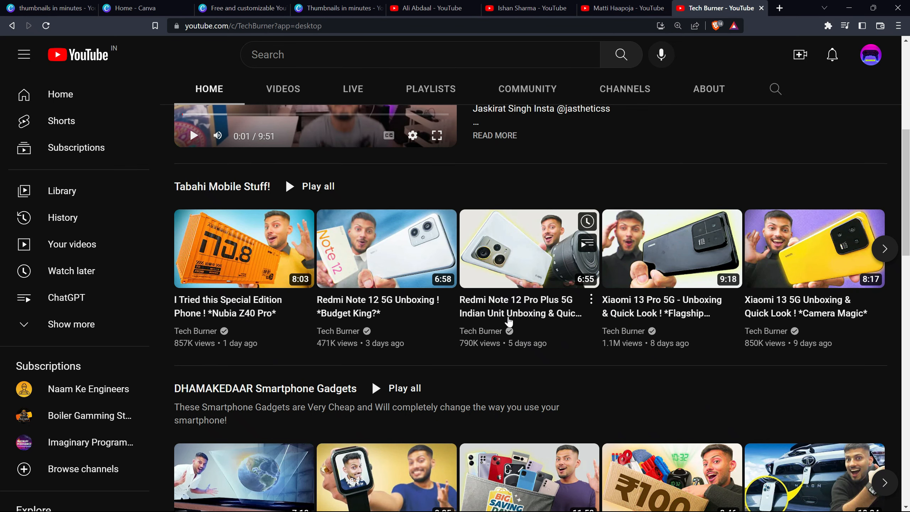
scroll(512, 387, "down", 8)
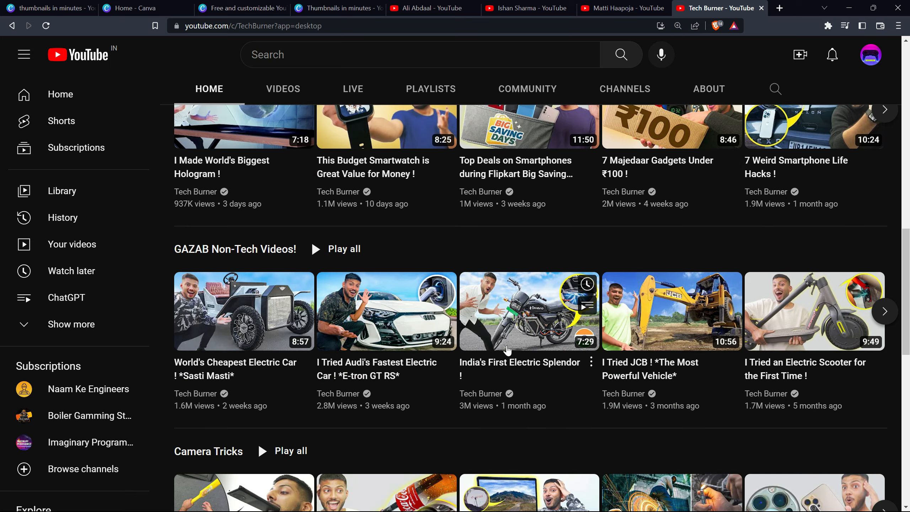
scroll(508, 286, "down", 3)
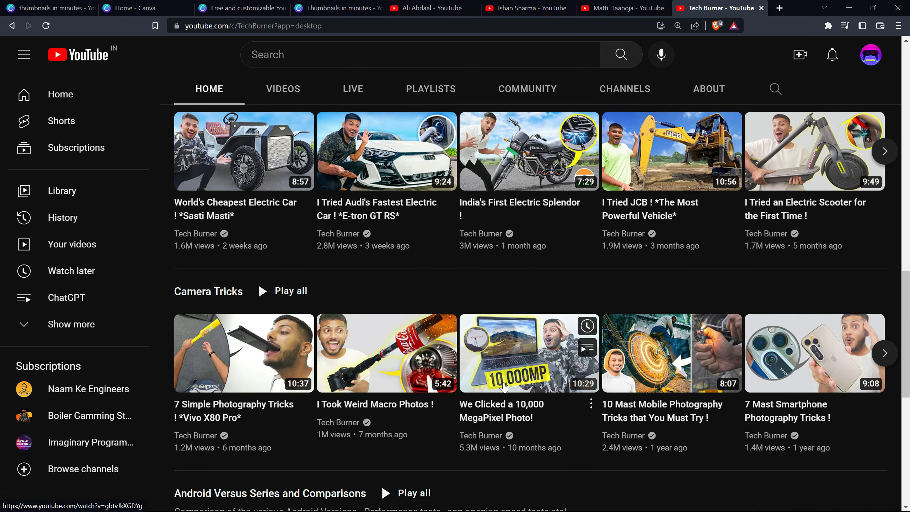
scroll(573, 276, "up", 12)
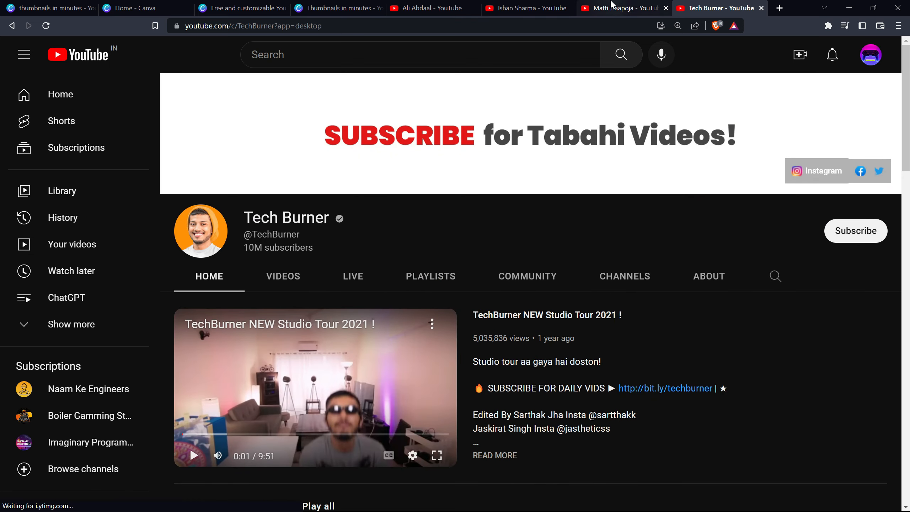
left_click(612, 7)
left_click(432, 8)
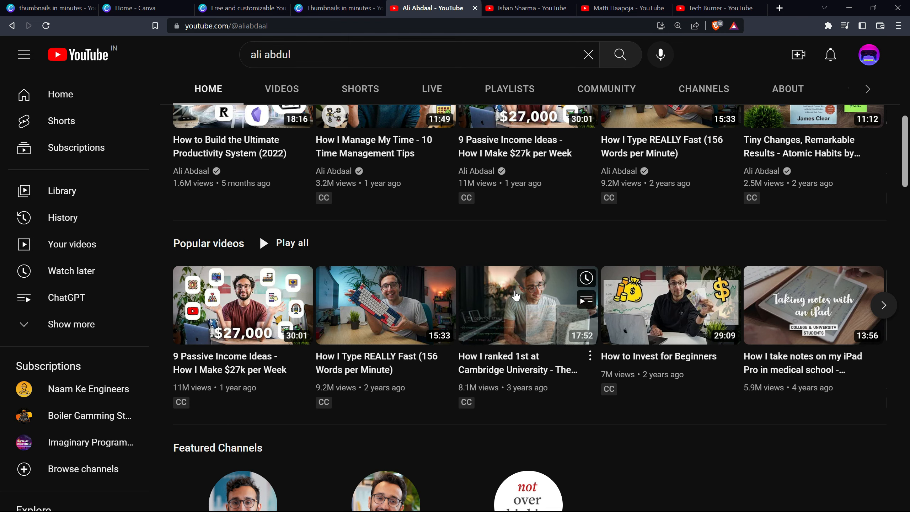
key("ctrl+Tab")
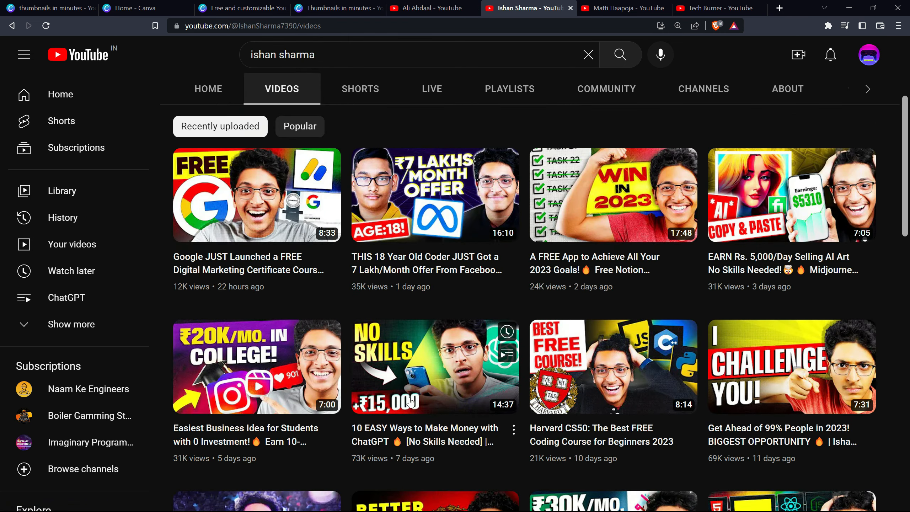